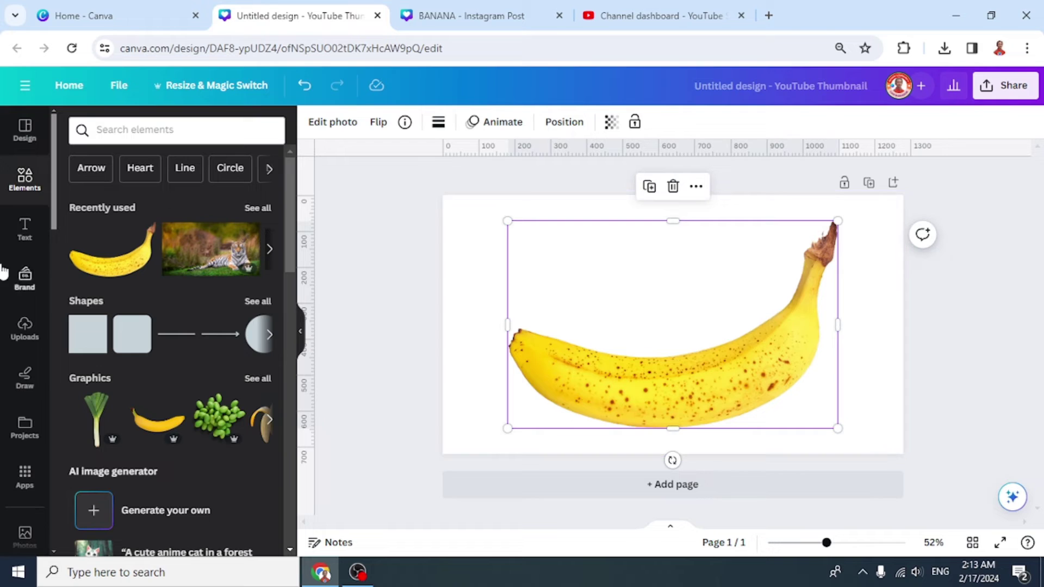
Step: Add a heading reading BANANA over the banana photo and set its font to Anton
{"action": "left_click", "coordinate": [26, 229]}
{"action": "left_click", "coordinate": [129, 302]}
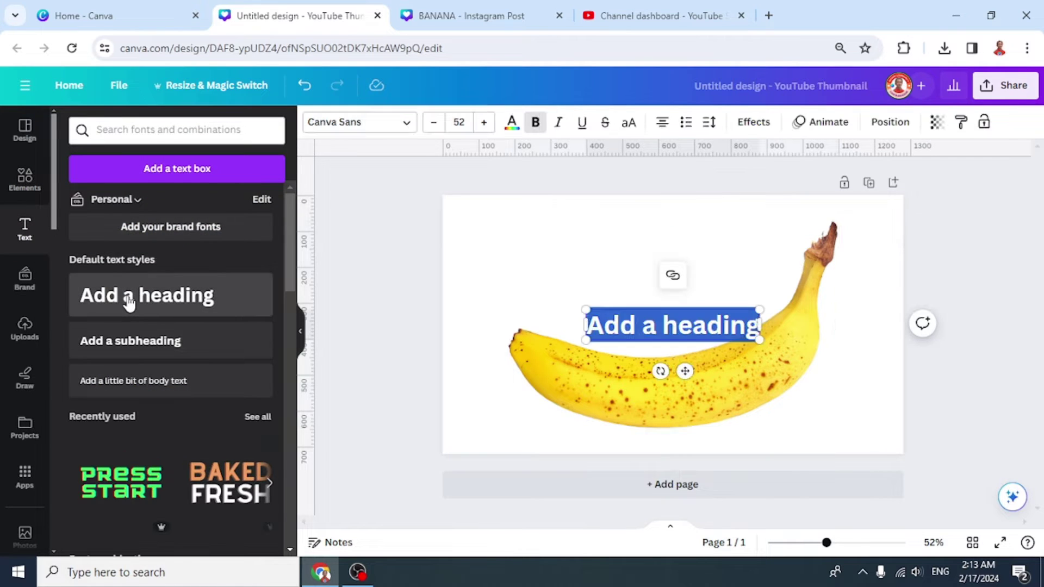
{"action": "type", "text": "BANANA"}
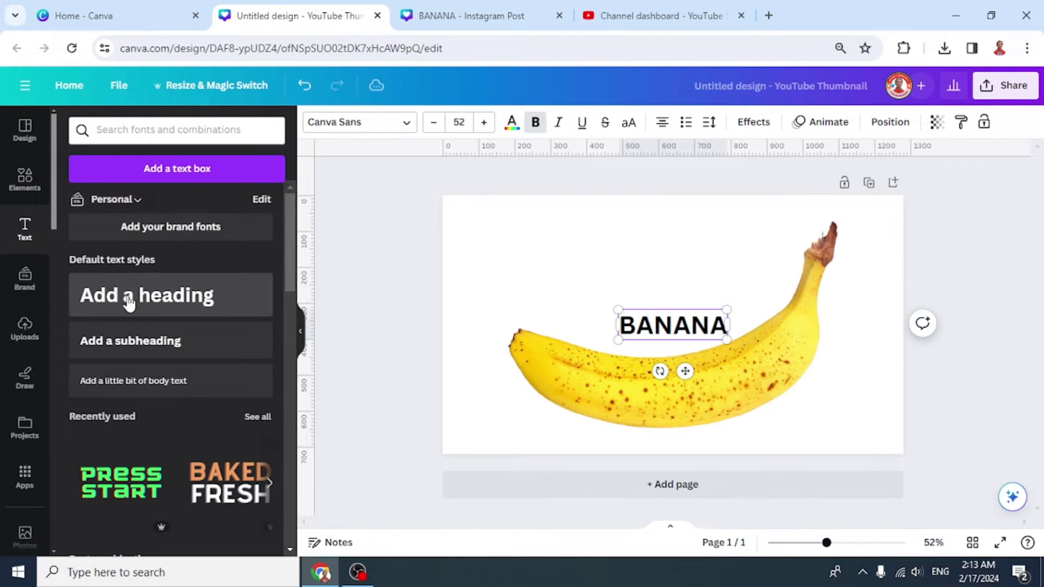
{"action": "key", "text": "ctrl+a"}
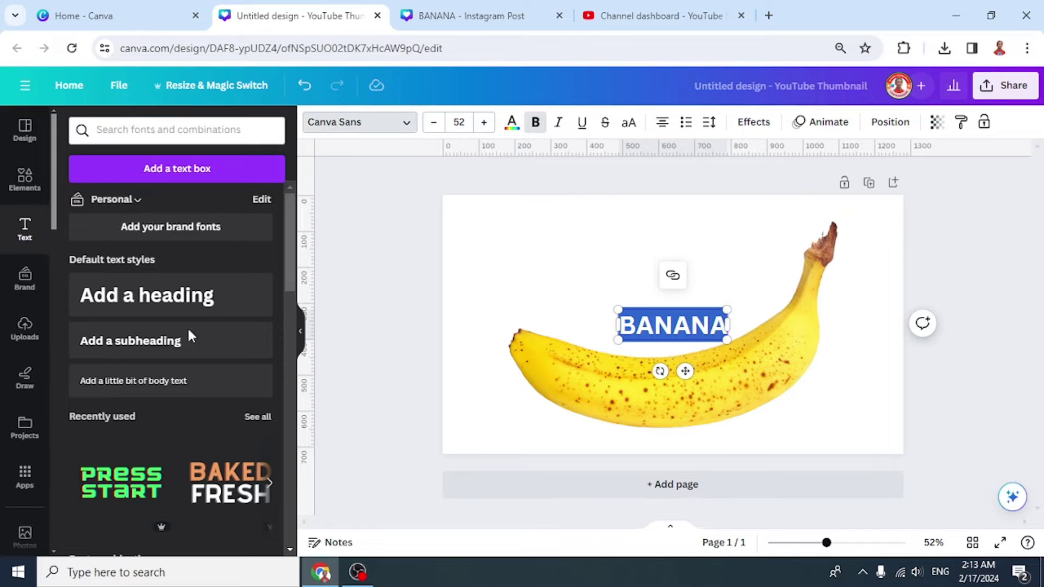
{"action": "scroll", "coordinate": [140, 396], "scroll_direction": "down", "scroll_amount": 2}
{"action": "left_click", "coordinate": [79, 430]}
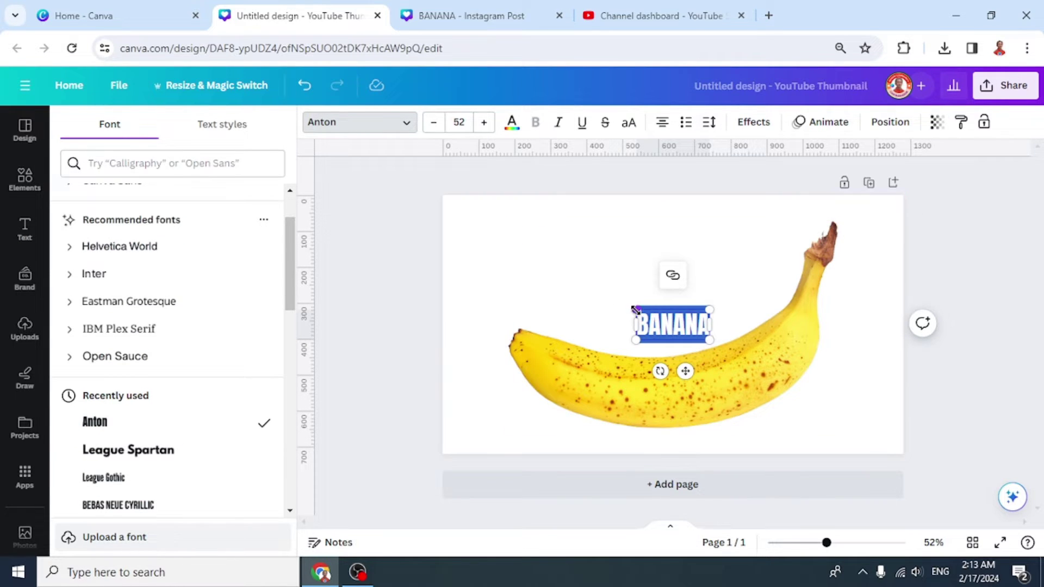
Step: Enlarge the BANANA heading to size 143 and set its letter spacing to 99
{"action": "left_click_drag", "start_coordinate": [636, 310], "coordinate": [517, 230]}
{"action": "left_click", "coordinate": [711, 126]}
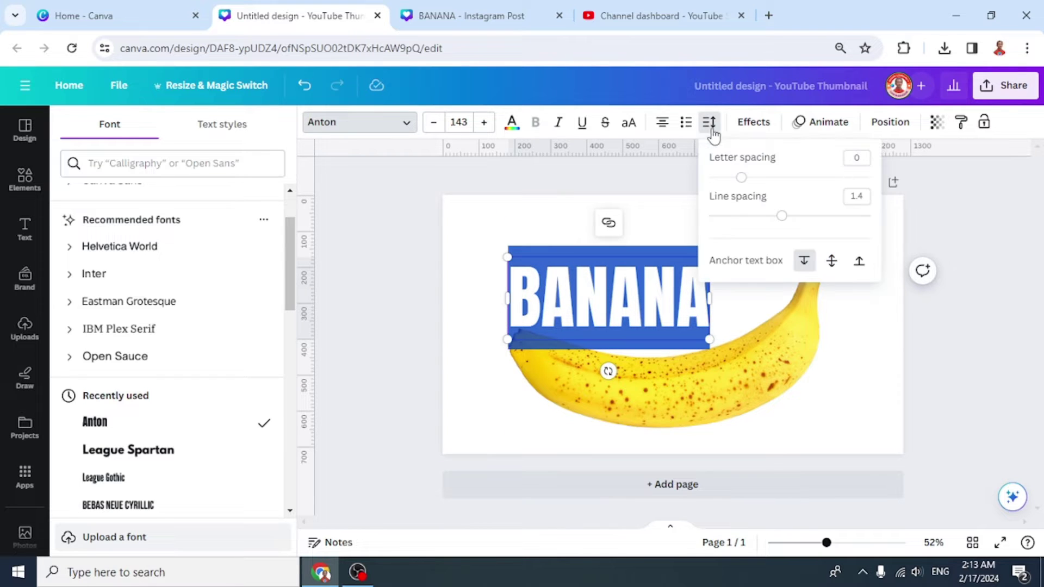
{"action": "left_click_drag", "start_coordinate": [742, 178], "coordinate": [748, 183]}
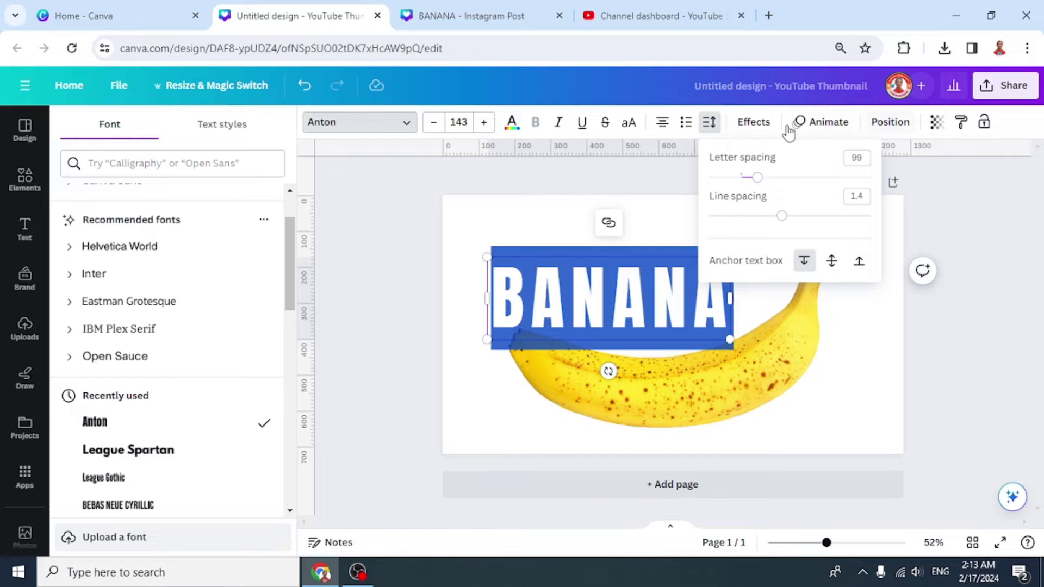
Step: Apply the Curve text shape to the BANANA heading with a curve value of -100
{"action": "left_click", "coordinate": [752, 122]}
{"action": "scroll", "coordinate": [130, 422], "scroll_direction": "down", "scroll_amount": 2}
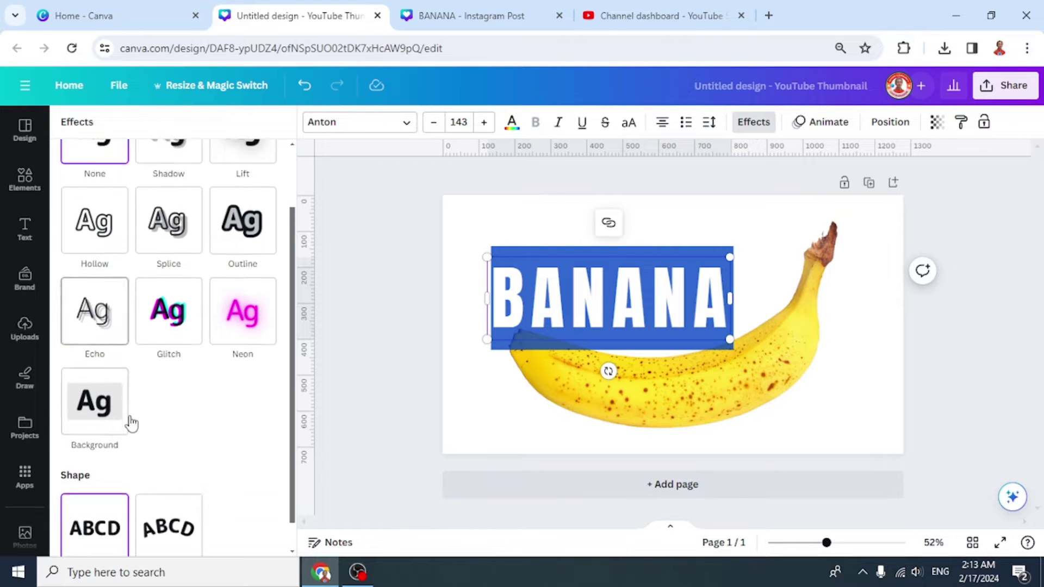
{"action": "left_click", "coordinate": [182, 510]}
{"action": "scroll", "coordinate": [179, 495], "scroll_direction": "down", "scroll_amount": 1}
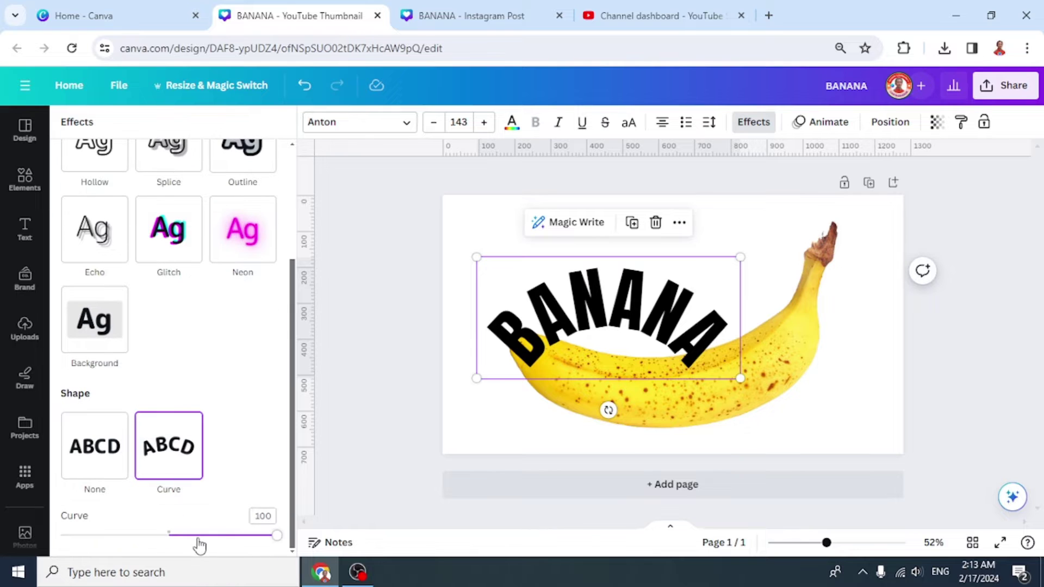
{"action": "left_click_drag", "start_coordinate": [280, 546], "coordinate": [59, 519]}
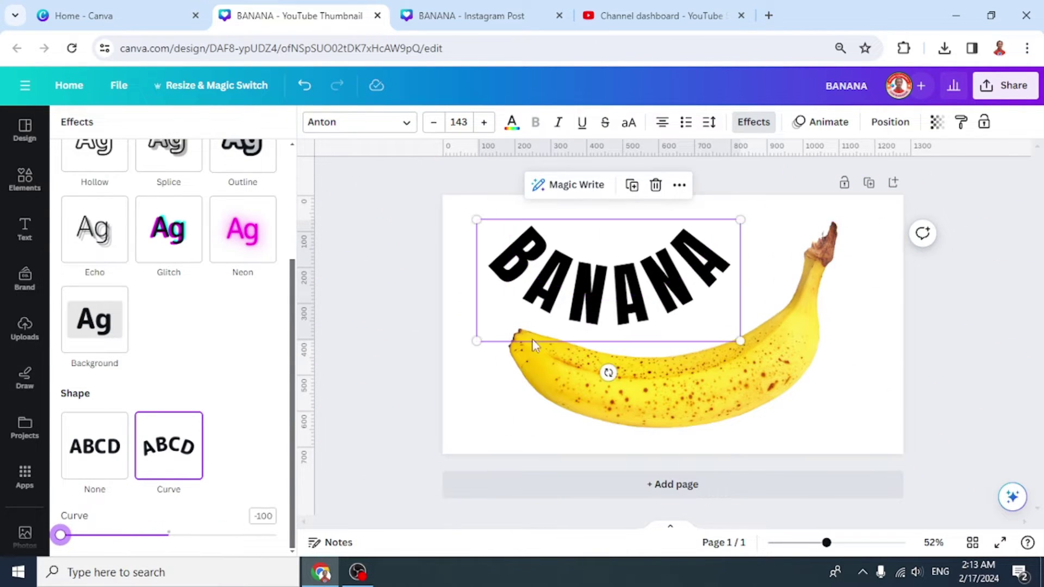
Step: Place the curved text on the banana, set its curve to -70 and tilt it counterclockwise to follow the fruit
{"action": "left_click_drag", "start_coordinate": [636, 317], "coordinate": [681, 415]}
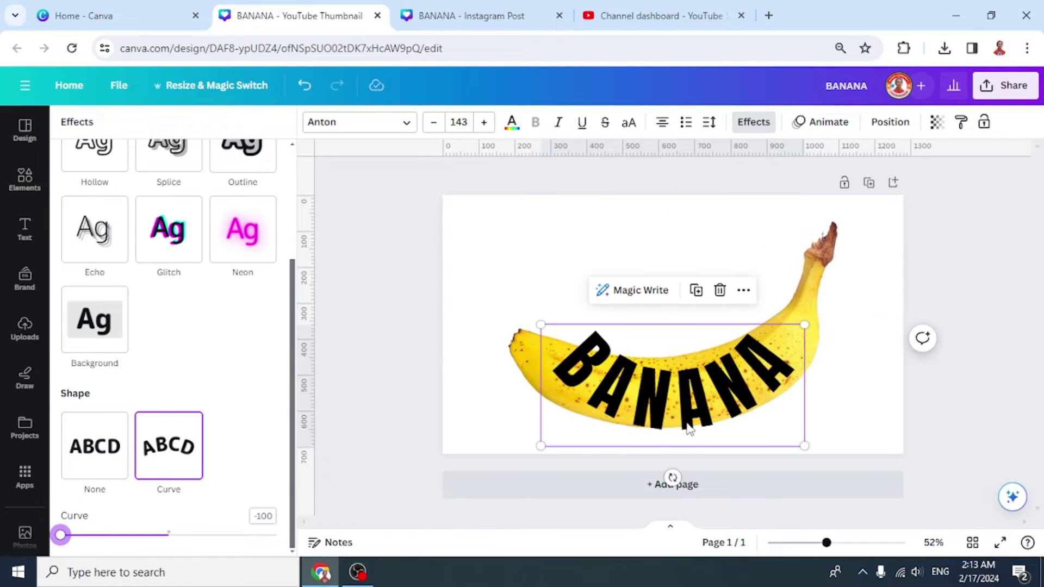
{"action": "left_click_drag", "start_coordinate": [60, 535], "coordinate": [96, 558]}
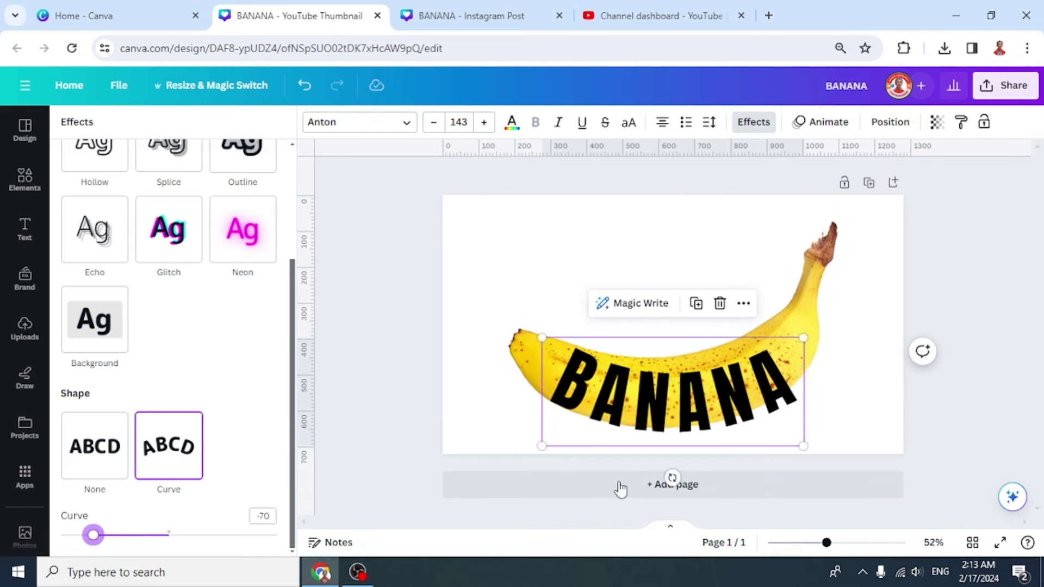
{"action": "left_click_drag", "start_coordinate": [738, 400], "coordinate": [737, 405]}
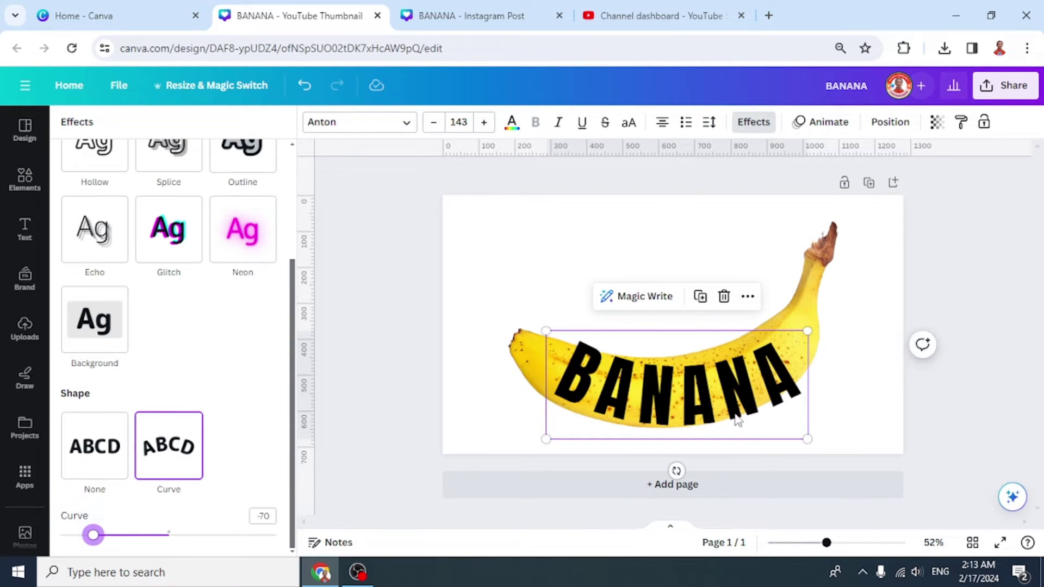
{"action": "left_click_drag", "start_coordinate": [676, 469], "coordinate": [690, 480]}
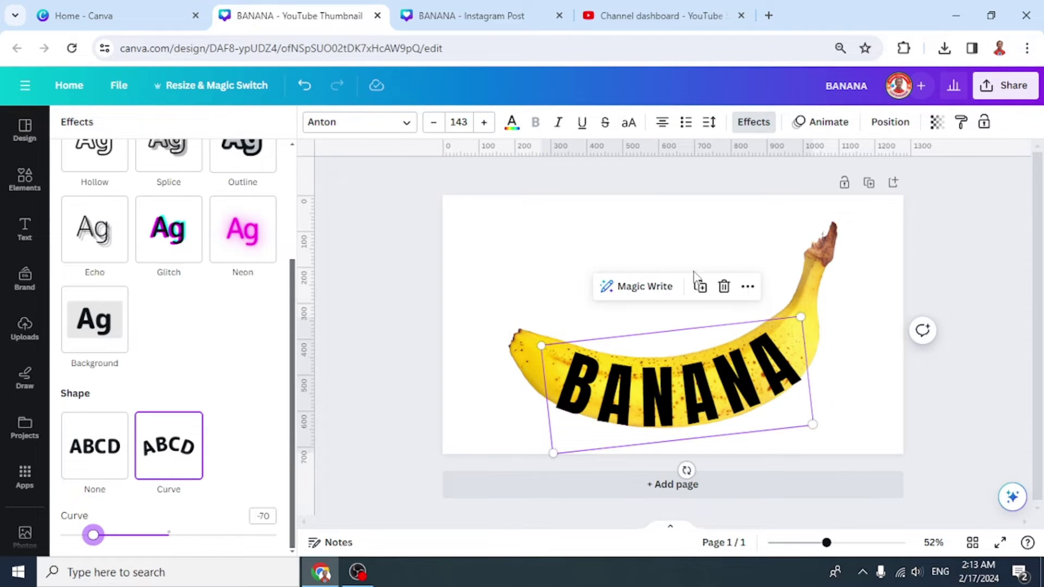
Step: Set the curved text's font size to 152 and its colour to white, nudging it upward within the banana
{"action": "left_click", "coordinate": [484, 123]}
{"action": "left_click", "coordinate": [485, 123]}
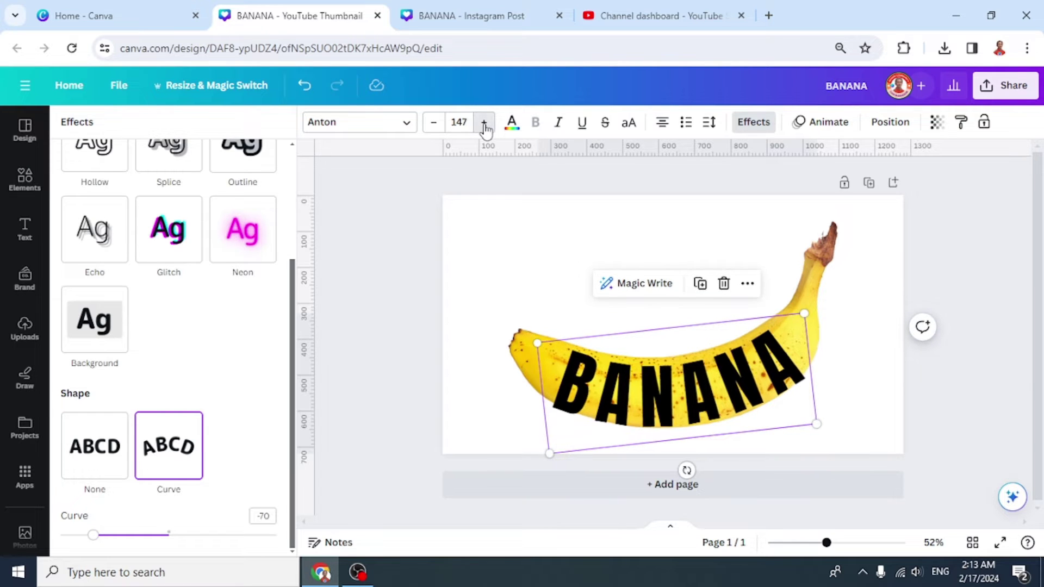
{"action": "left_click", "coordinate": [484, 123]}
{"action": "left_click", "coordinate": [484, 123]}
{"action": "mouse_move", "coordinate": [679, 413]}
{"action": "left_mouse_down"}
{"action": "mouse_move", "coordinate": [655, 380]}
{"action": "mouse_move", "coordinate": [677, 404]}
{"action": "left_mouse_up"}
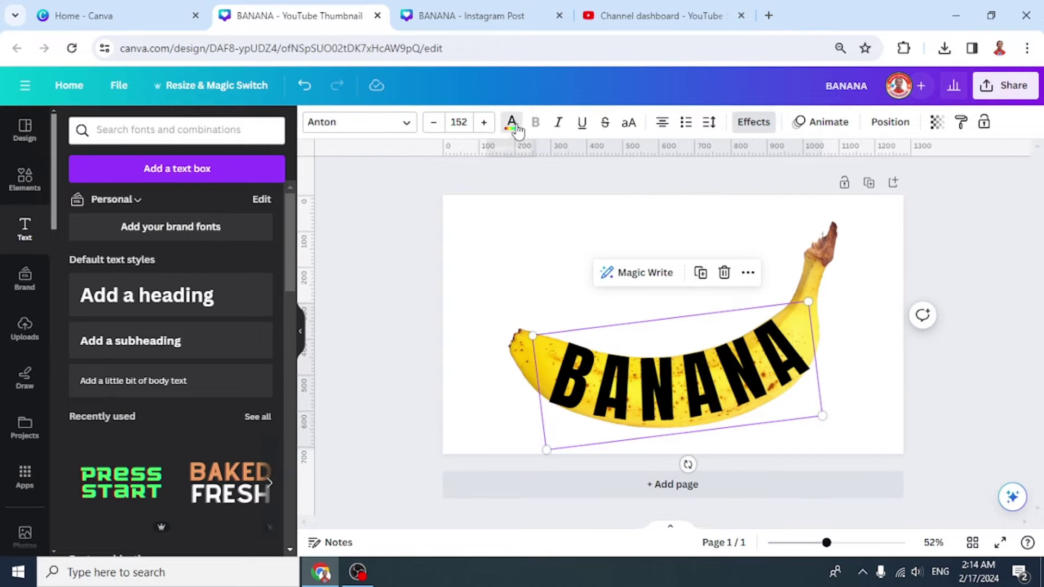
{"action": "left_click", "coordinate": [512, 123]}
{"action": "left_click", "coordinate": [155, 212]}
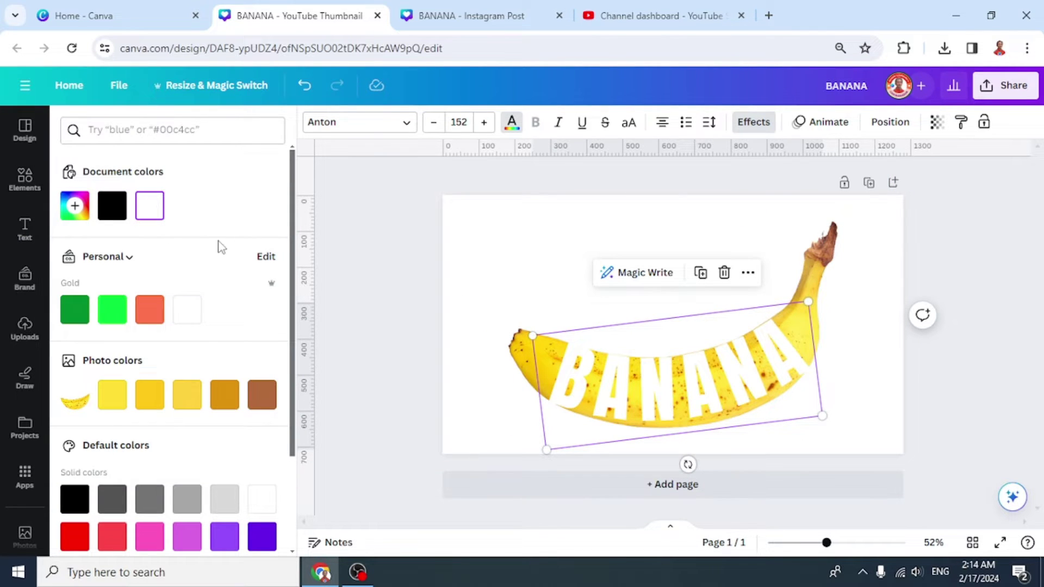
Step: Add a square shape and stretch it into a wide rectangle covering the BANANA text
{"action": "left_click", "coordinate": [16, 185]}
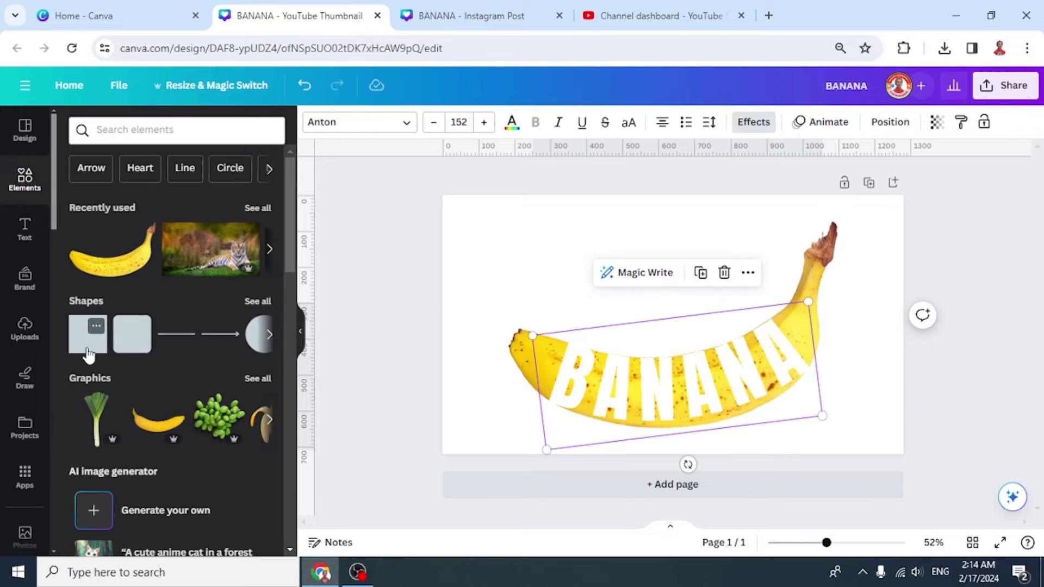
{"action": "left_click", "coordinate": [88, 338]}
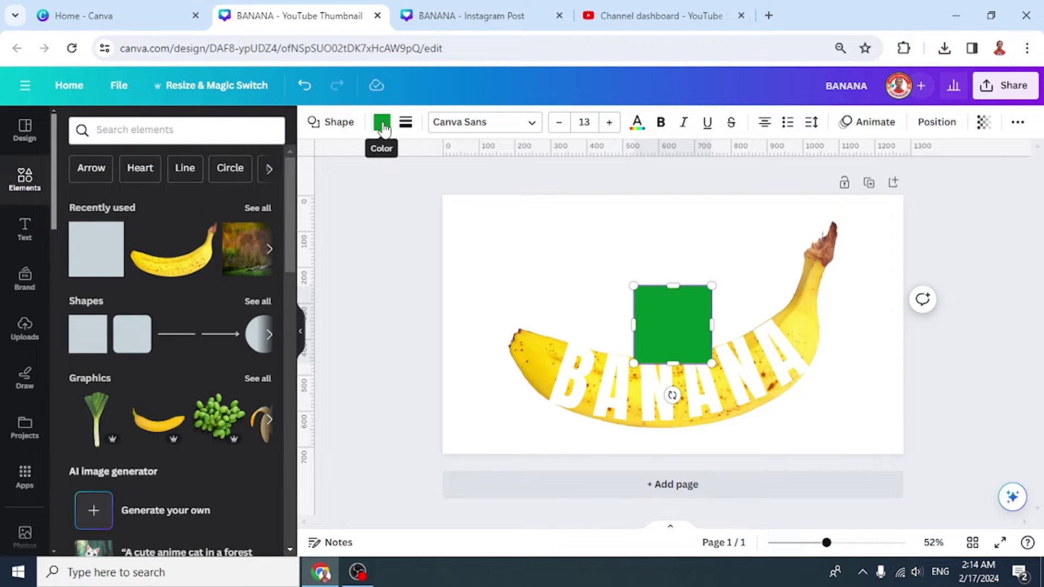
{"action": "left_click_drag", "start_coordinate": [636, 324], "coordinate": [551, 324]}
{"action": "left_click_drag", "start_coordinate": [626, 363], "coordinate": [631, 428]}
{"action": "left_click_drag", "start_coordinate": [713, 358], "coordinate": [813, 357]}
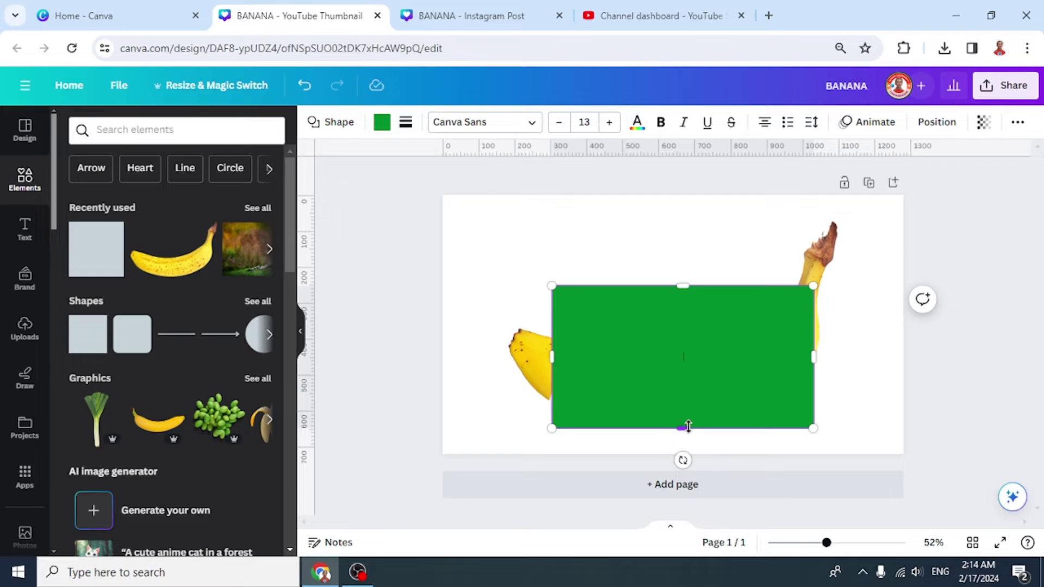
{"action": "left_click_drag", "start_coordinate": [686, 428], "coordinate": [683, 434]}
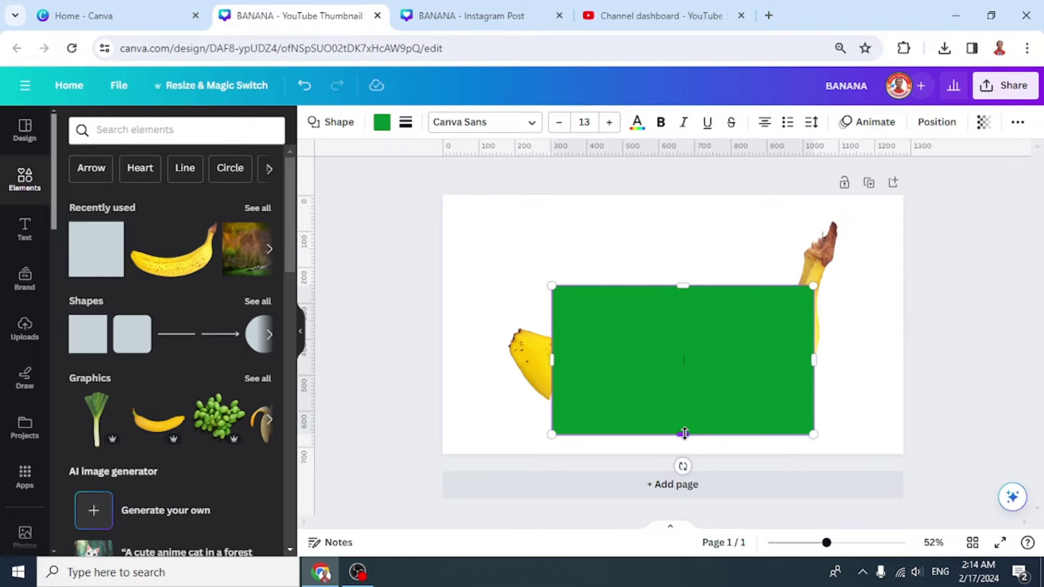
{"action": "left_click_drag", "start_coordinate": [552, 364], "coordinate": [548, 364]}
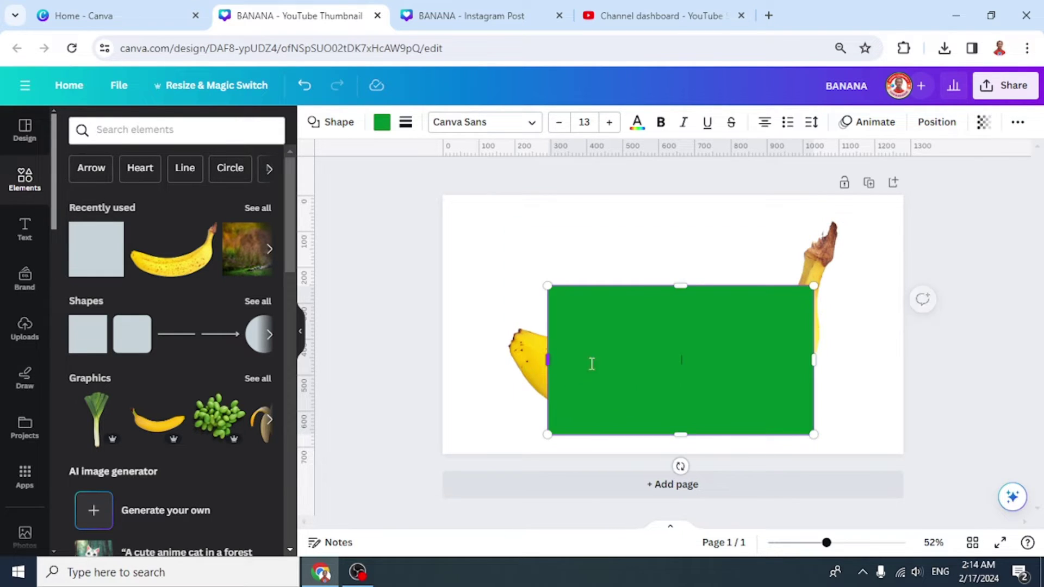
{"action": "mouse_move", "coordinate": [685, 290]}
{"action": "left_mouse_down"}
{"action": "mouse_move", "coordinate": [678, 354]}
{"action": "mouse_move", "coordinate": [664, 368]}
{"action": "mouse_move", "coordinate": [677, 307]}
{"action": "left_mouse_up"}
Step: Delete the banana photo from the page
{"action": "left_click", "coordinate": [836, 250]}
{"action": "left_click", "coordinate": [834, 245]}
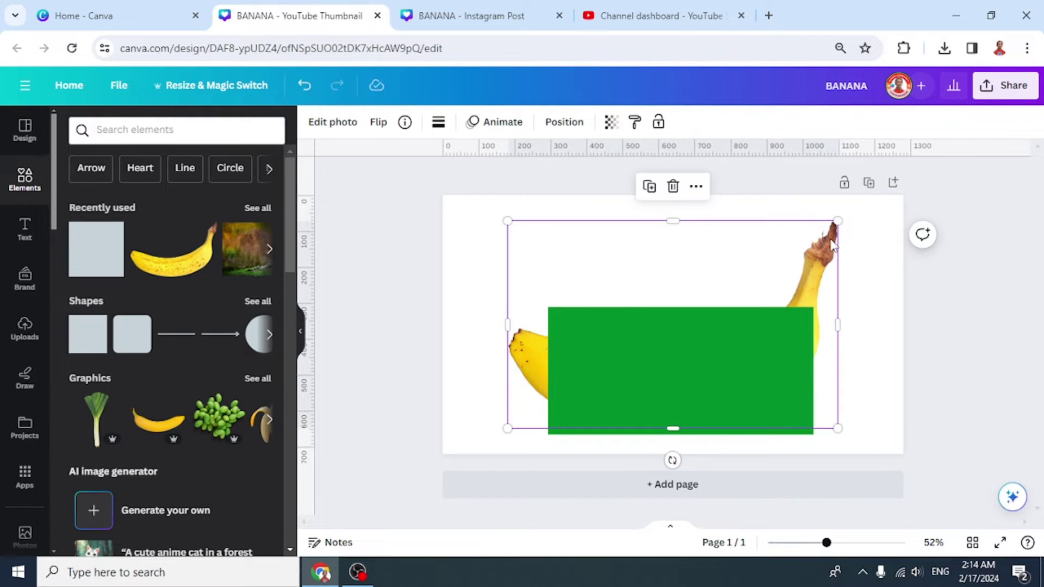
{"action": "left_click", "coordinate": [674, 187]}
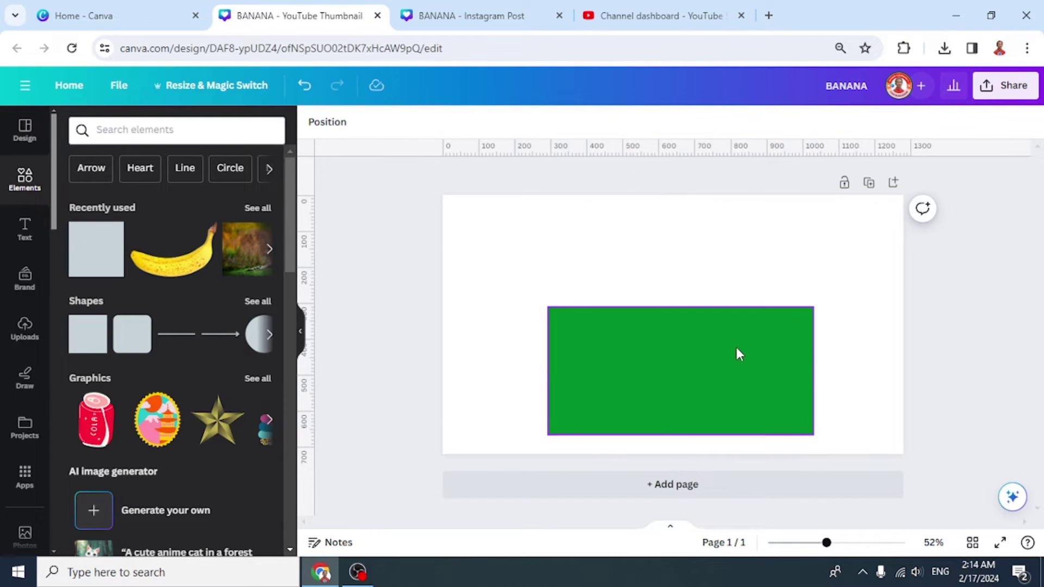
Step: Send the green rectangle to the back and widen it slightly beyond both ends of the BANANA text
{"action": "left_click", "coordinate": [737, 347]}
{"action": "right_click", "coordinate": [749, 348]}
{"action": "mouse_move", "coordinate": [810, 323]}
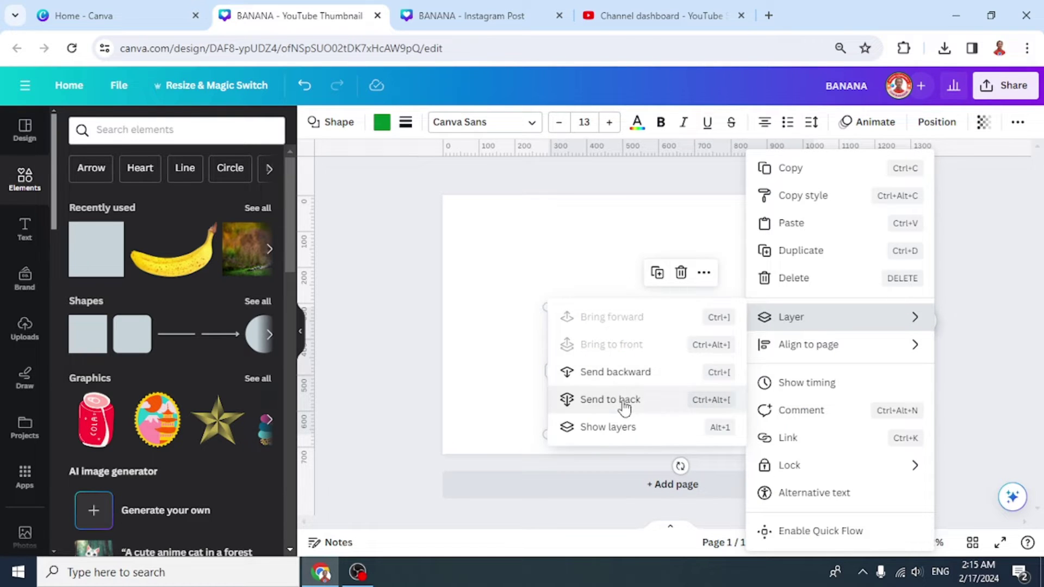
{"action": "left_click", "coordinate": [569, 398]}
{"action": "left_click_drag", "start_coordinate": [546, 370], "coordinate": [537, 369]}
{"action": "left_click_drag", "start_coordinate": [814, 376], "coordinate": [822, 374]}
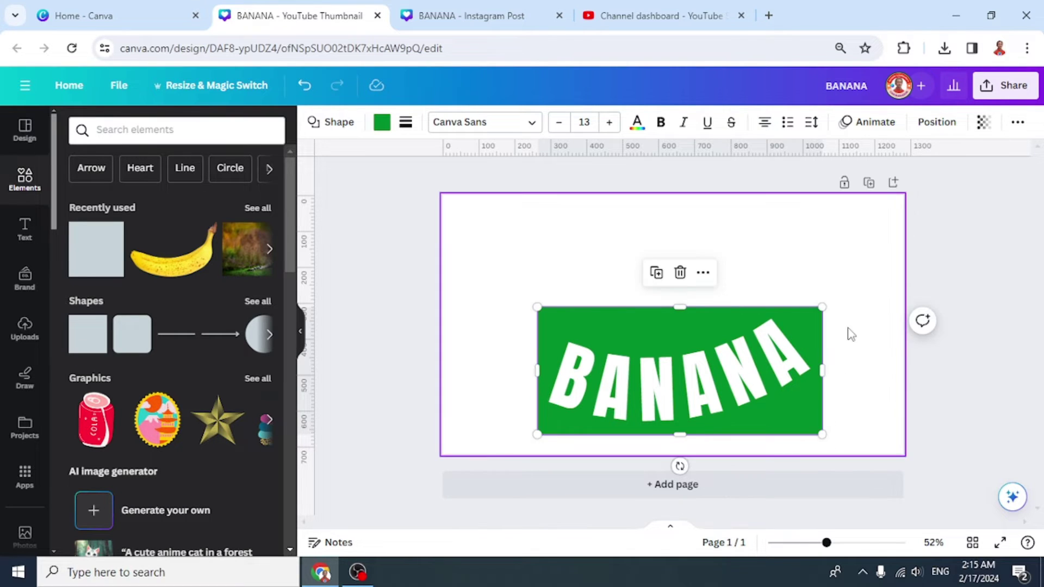
Step: Download the design as a PNG at 1,280 × 720 px
{"action": "left_click", "coordinate": [1008, 86]}
{"action": "left_click", "coordinate": [868, 436]}
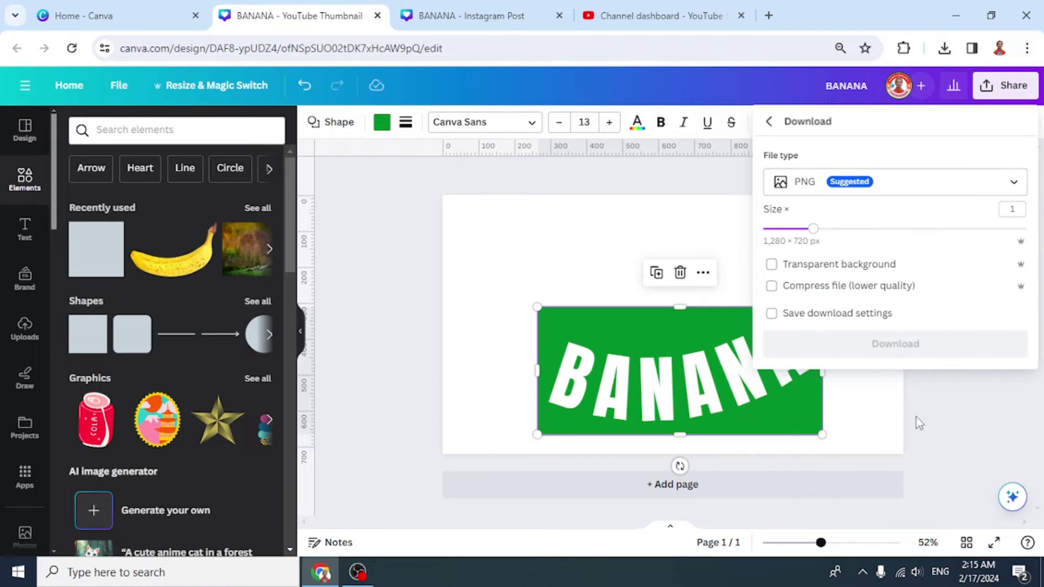
{"action": "left_click", "coordinate": [928, 349]}
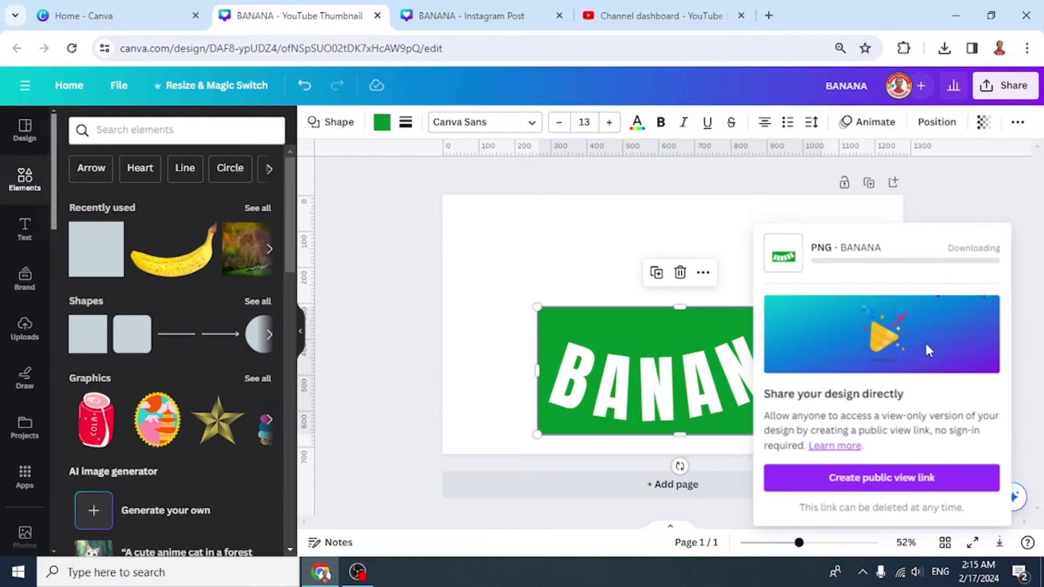
Step: Delete the text and rectangle from the page and insert the downloaded BANANA (7).png in their place
{"action": "left_click", "coordinate": [484, 256]}
{"action": "left_click_drag", "start_coordinate": [485, 256], "coordinate": [932, 513]}
{"action": "left_click", "coordinate": [746, 267]}
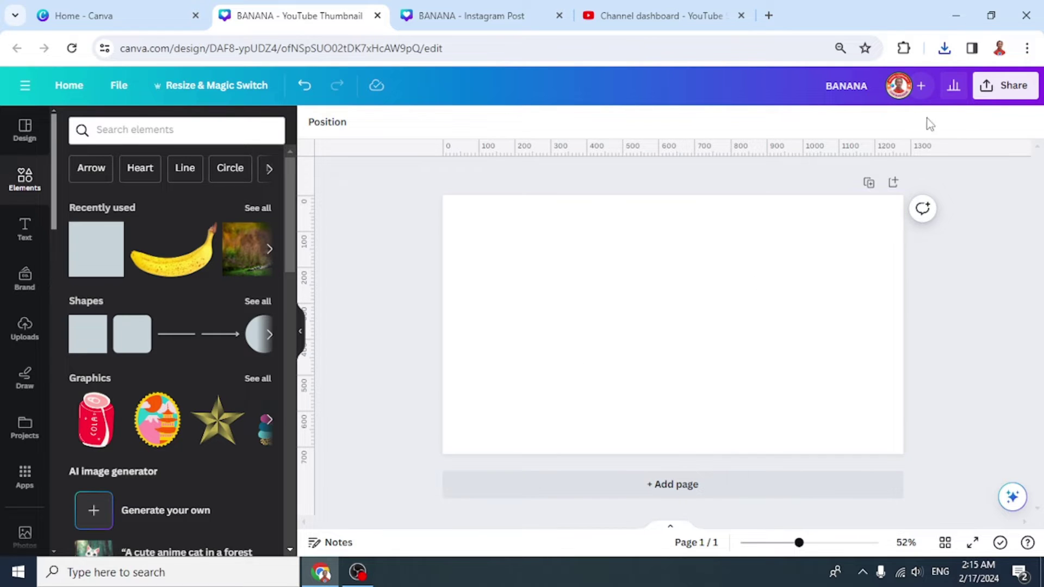
{"action": "left_click", "coordinate": [945, 49]}
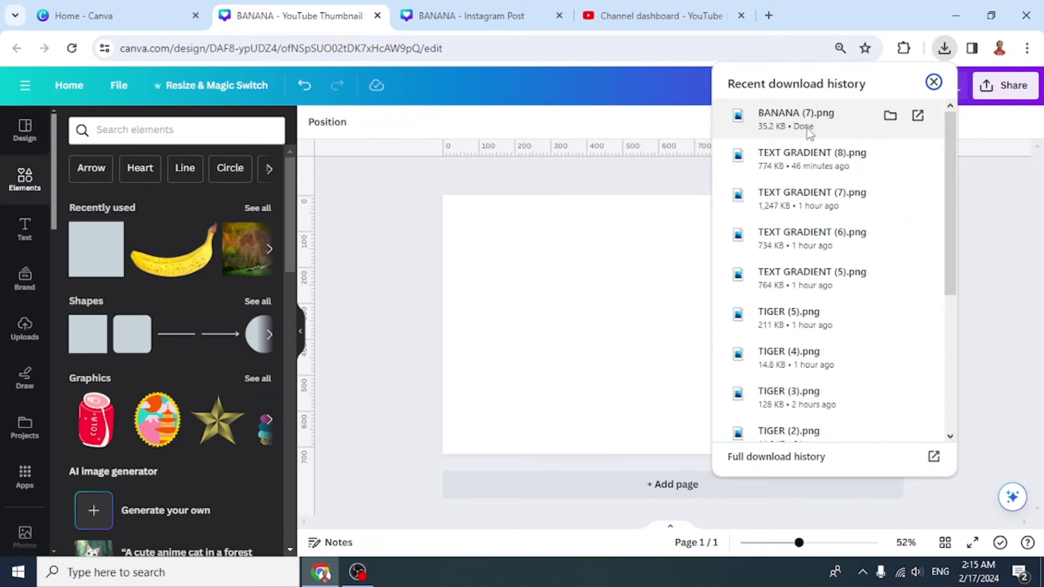
{"action": "left_click_drag", "start_coordinate": [810, 133], "coordinate": [633, 359]}
Step: Set the page background to the coral brand colour #ff7c59
{"action": "left_click", "coordinate": [443, 259]}
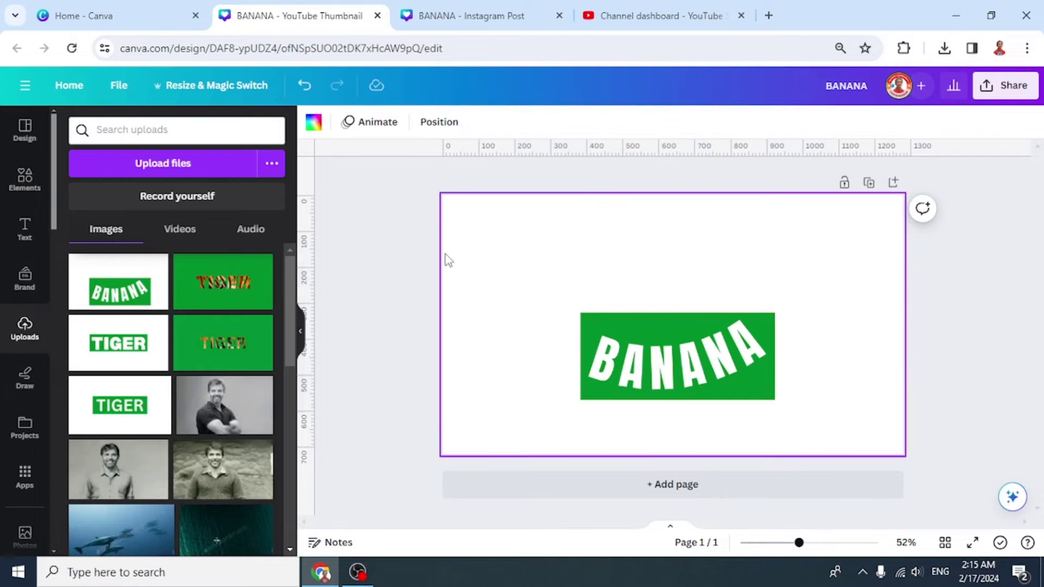
{"action": "left_click", "coordinate": [314, 123]}
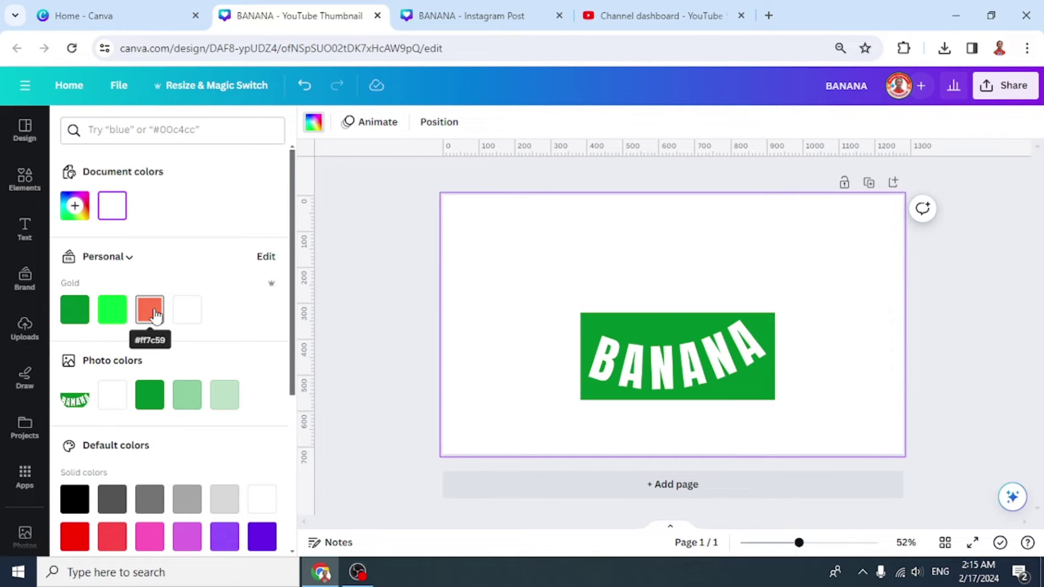
{"action": "left_click", "coordinate": [155, 314]}
Step: Remove the white background from the BANANA image with BG Remover
{"action": "left_click", "coordinate": [602, 273]}
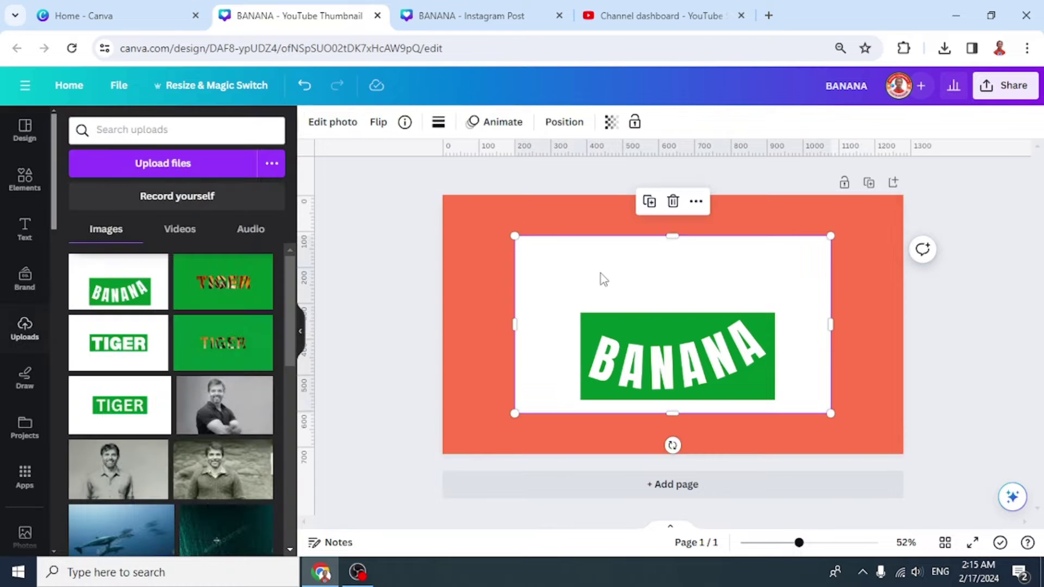
{"action": "left_click", "coordinate": [332, 121]}
{"action": "left_click", "coordinate": [103, 237]}
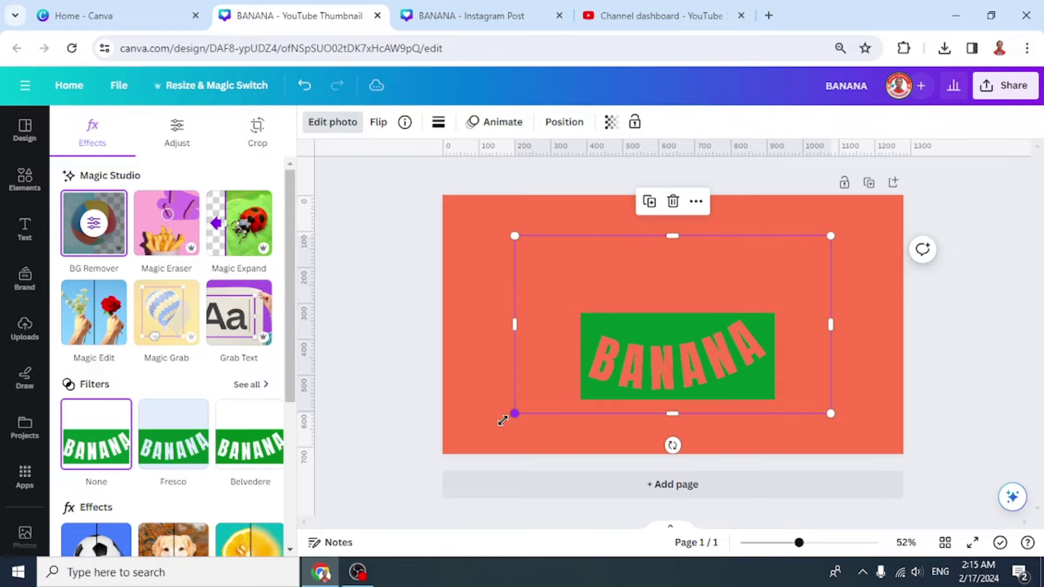
Step: Enlarge the BANANA cutout image to fill the page and crop away the empty area above the green rectangle
{"action": "left_click_drag", "start_coordinate": [513, 415], "coordinate": [444, 455]}
{"action": "left_click_drag", "start_coordinate": [828, 238], "coordinate": [903, 195]}
{"action": "left_click_drag", "start_coordinate": [674, 196], "coordinate": [656, 281]}
Step: Add the recently used banana photo on top of the BANANA cutout image
{"action": "left_click", "coordinate": [25, 179]}
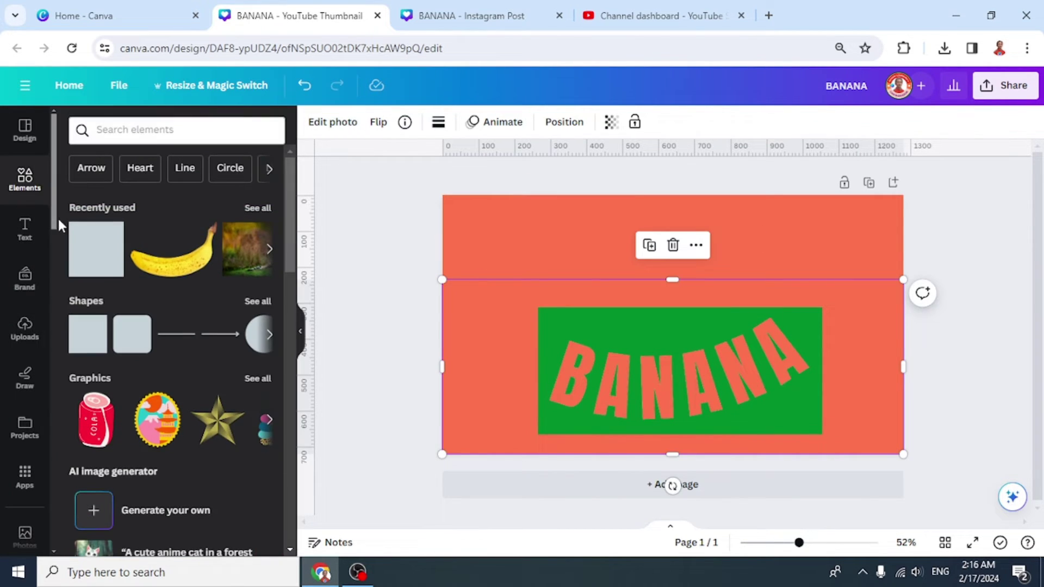
{"action": "left_click", "coordinate": [207, 256]}
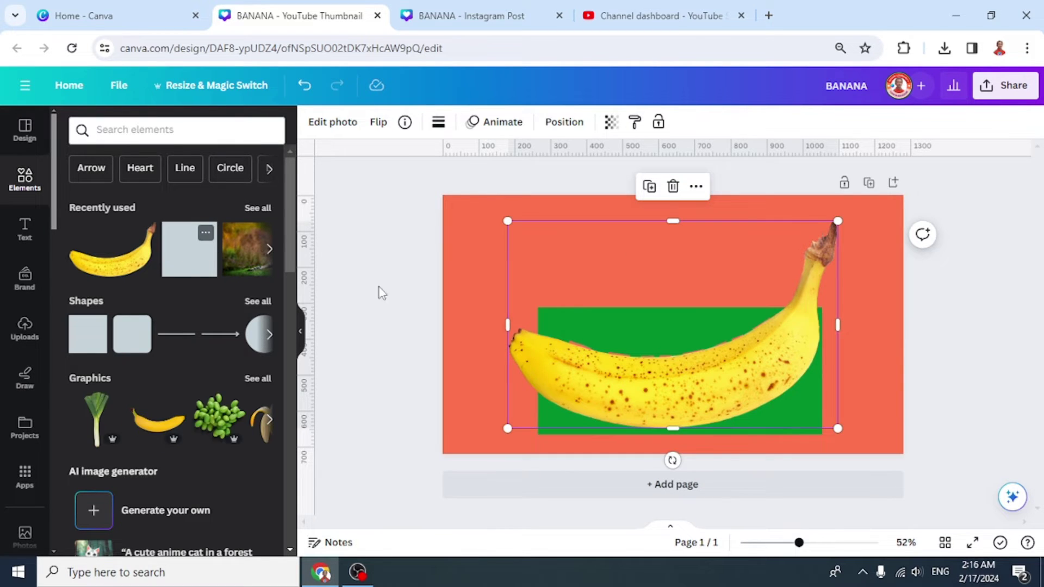
Step: Send the banana photo behind the BANANA cutout image so it fills the transparent letters
{"action": "right_click", "coordinate": [787, 373]}
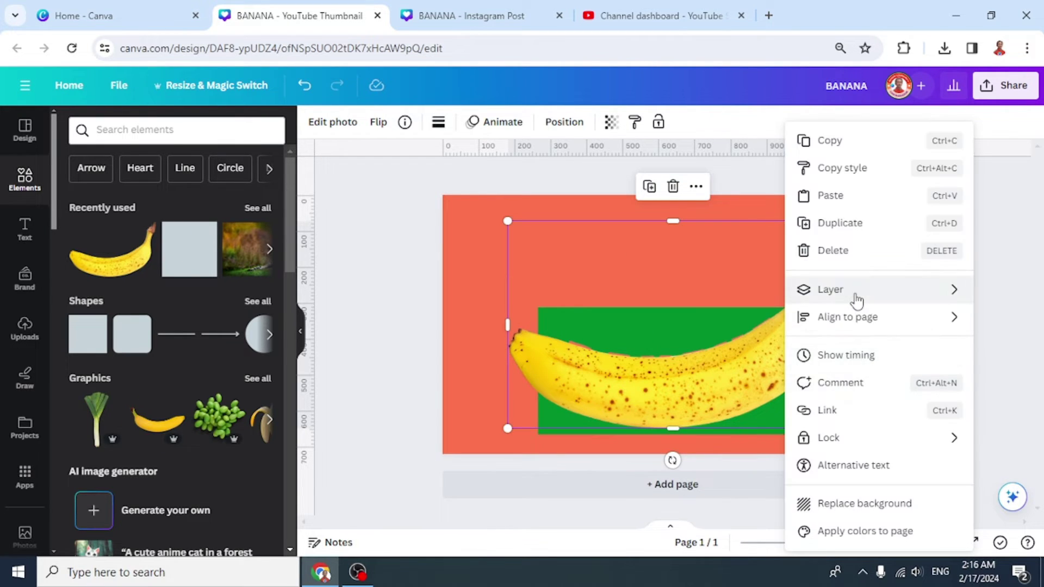
{"action": "mouse_move", "coordinate": [852, 291]}
{"action": "left_click", "coordinate": [666, 373]}
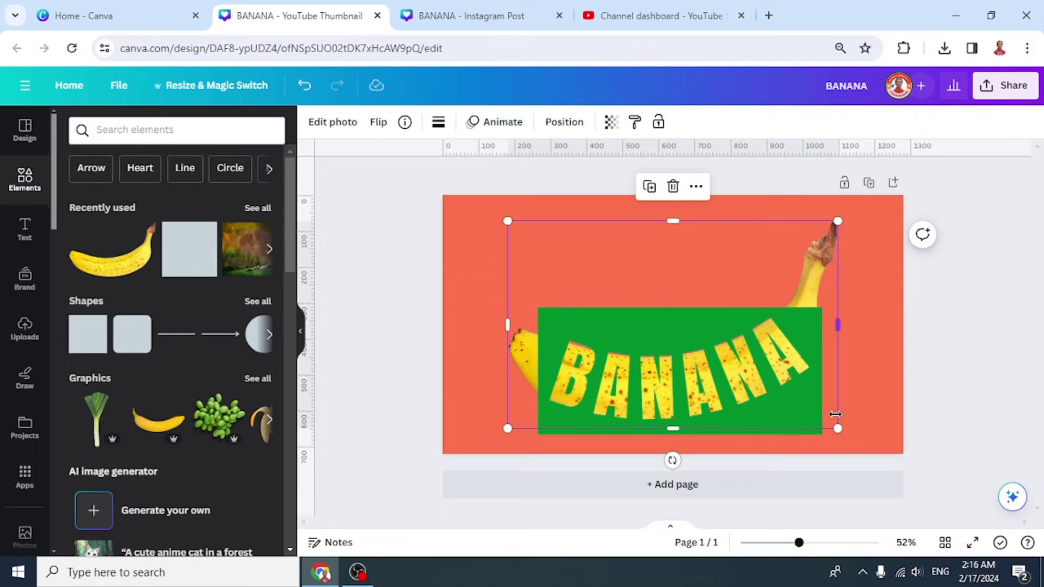
Step: Set the page background to the dark green brand colour that matches the BANANA cutout's rectangle
{"action": "left_click", "coordinate": [889, 271]}
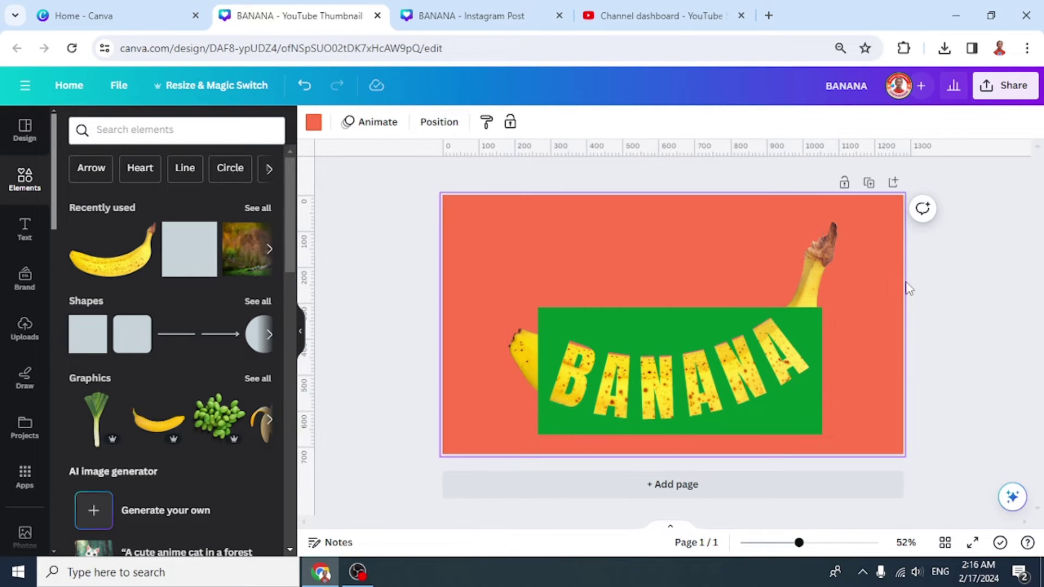
{"action": "left_click", "coordinate": [313, 123]}
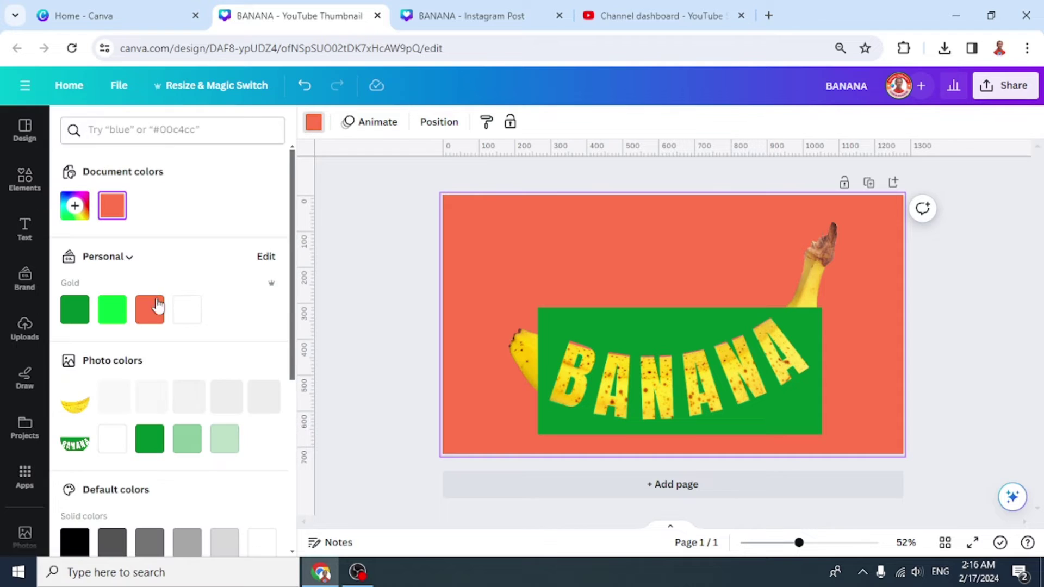
{"action": "left_click", "coordinate": [78, 315]}
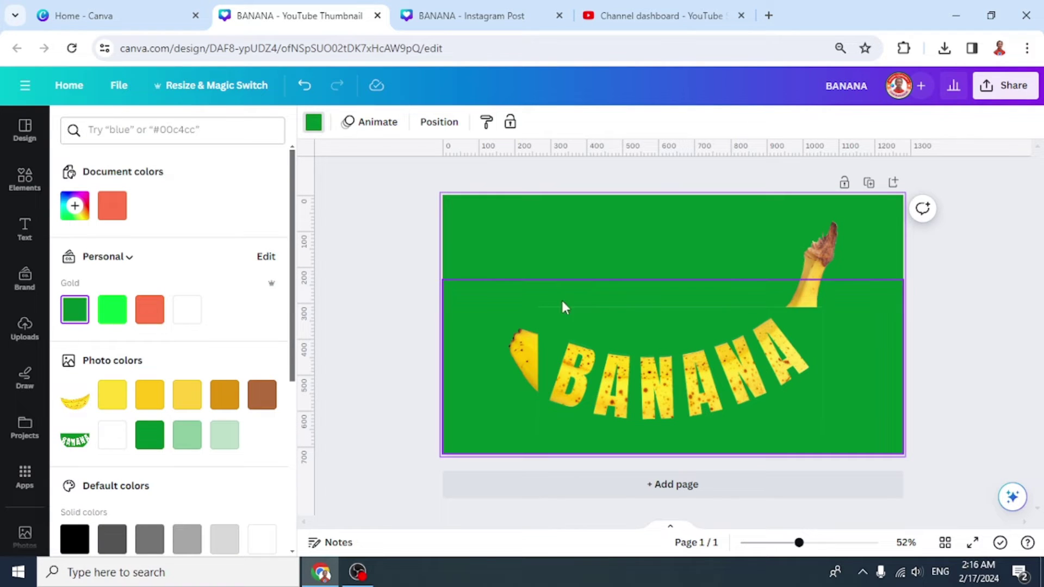
Step: Crop the BANANA cutout image's upper and right edges to the green rectangle to remove the visible seams
{"action": "left_click", "coordinate": [671, 325]}
{"action": "left_click_drag", "start_coordinate": [671, 277], "coordinate": [680, 311]}
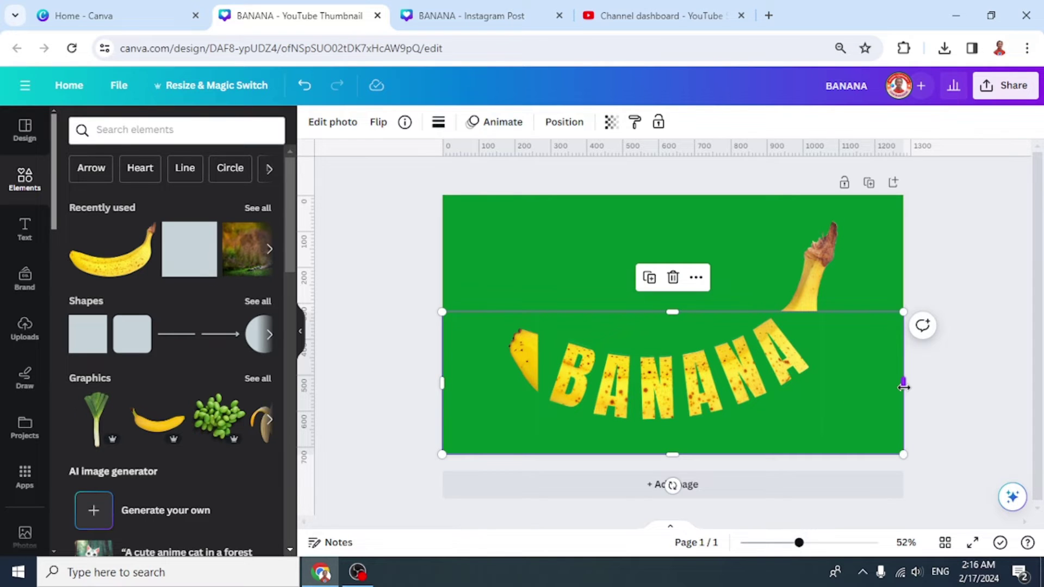
{"action": "left_click_drag", "start_coordinate": [903, 387], "coordinate": [821, 387]}
{"action": "left_click", "coordinate": [848, 350]}
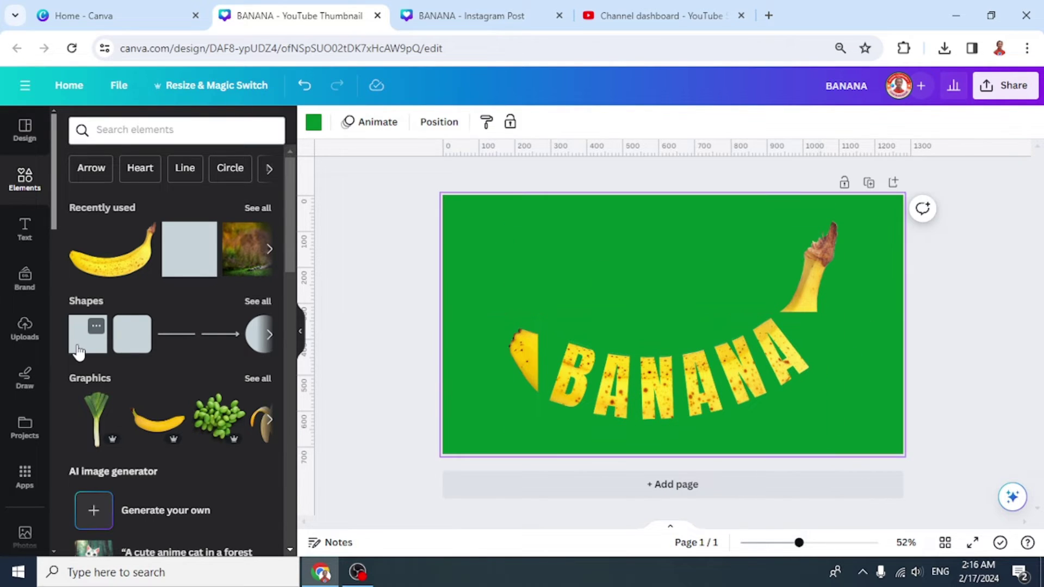
Step: Add a square shape in the dark green brand colour and stretch it over the banana's exposed left tip
{"action": "left_click", "coordinate": [78, 351]}
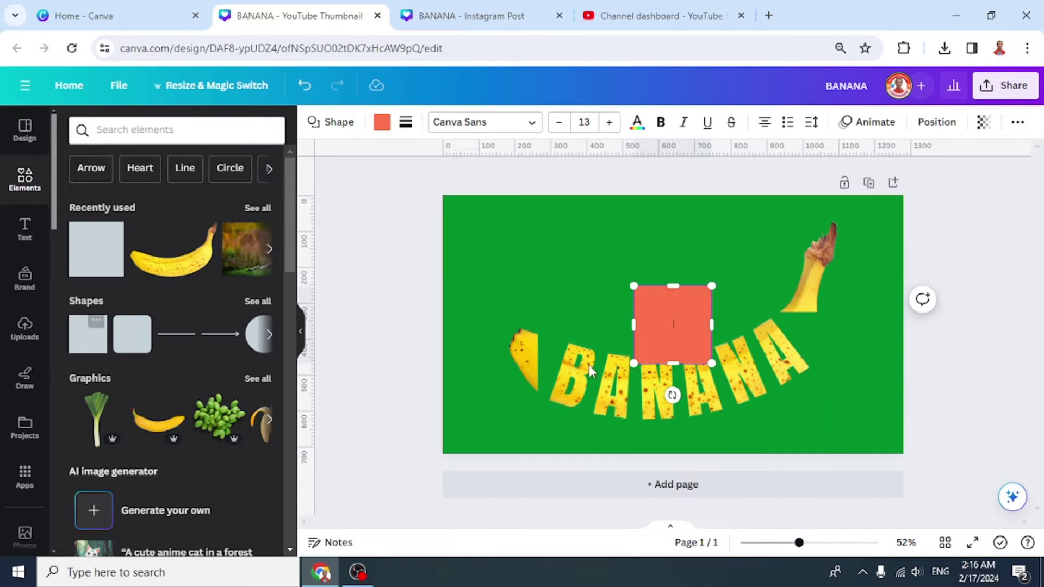
{"action": "left_click", "coordinate": [382, 122]}
{"action": "left_click", "coordinate": [74, 309]}
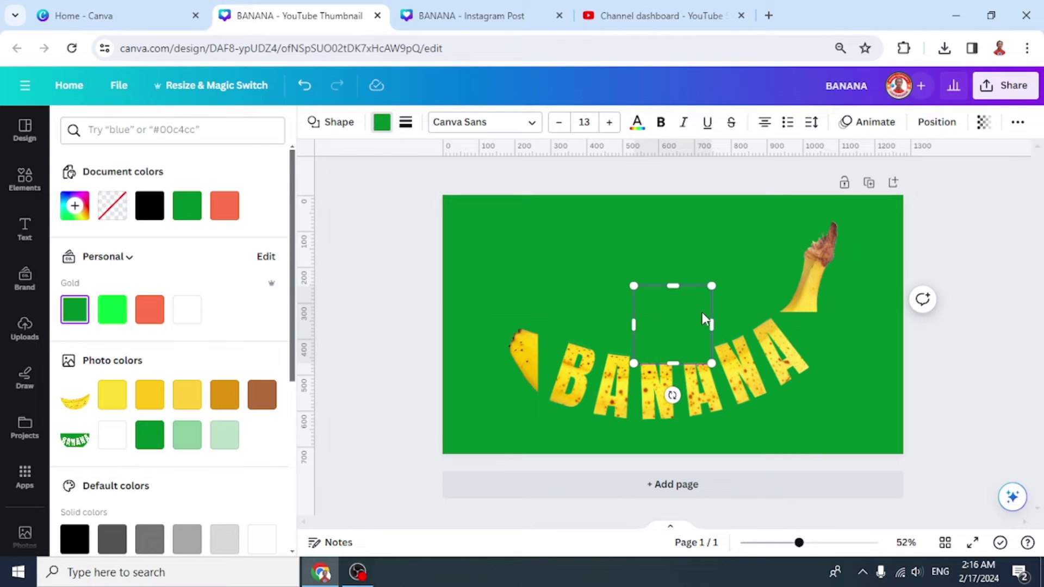
{"action": "left_click_drag", "start_coordinate": [695, 307], "coordinate": [510, 312]}
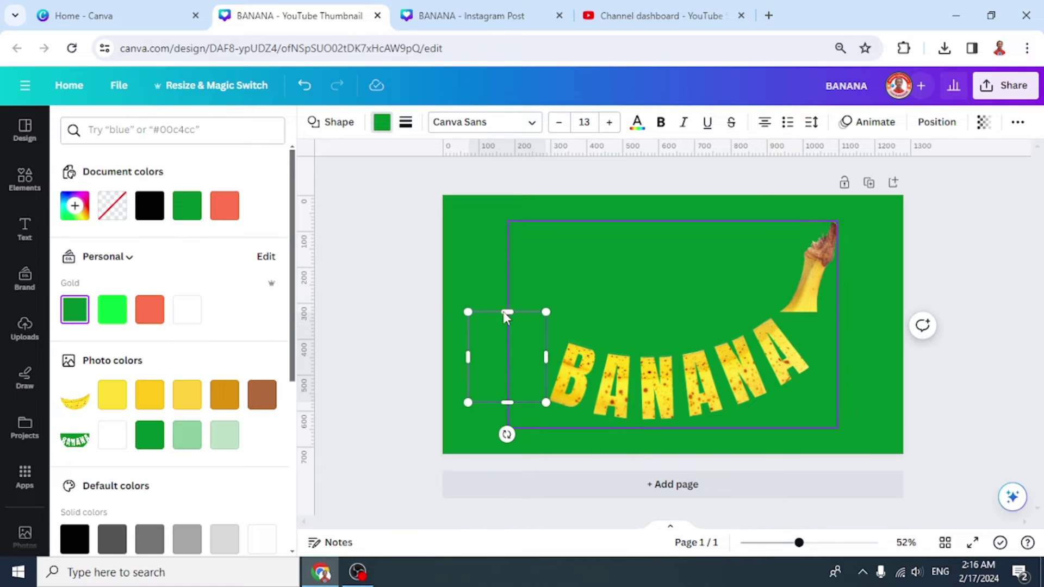
{"action": "left_click", "coordinate": [488, 412]}
Step: Place a copy of the green square over the banana's stem and extend it upward to cover the whole stem
{"action": "left_click", "coordinate": [500, 363]}
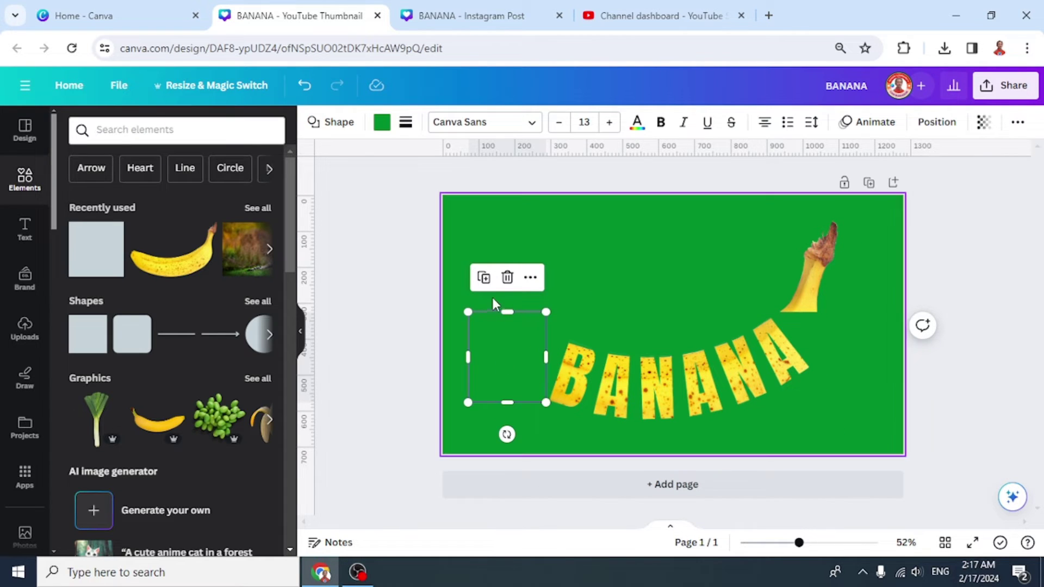
{"action": "left_click_drag", "start_coordinate": [493, 370], "coordinate": [801, 281]}
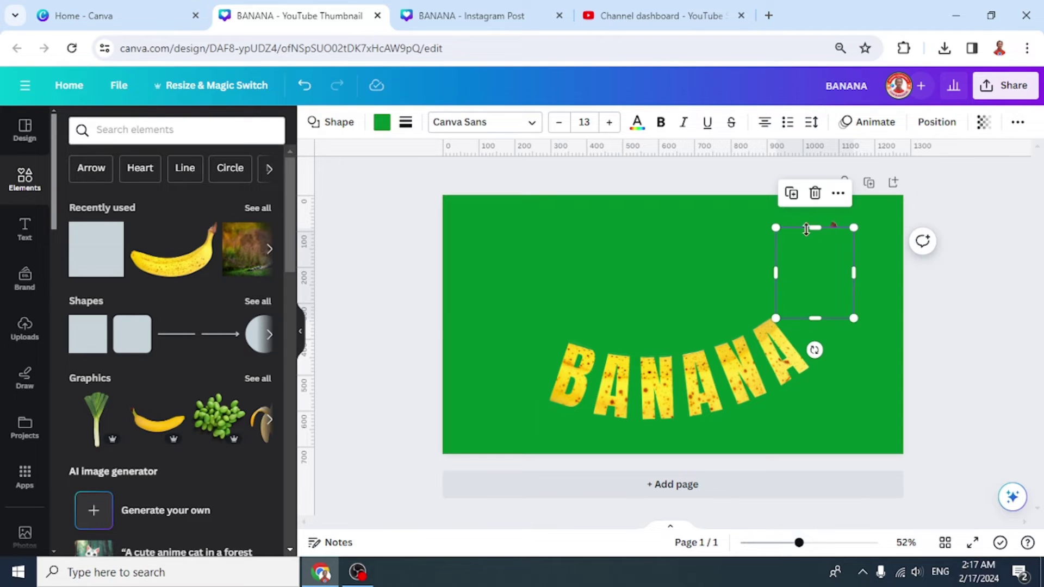
{"action": "left_click_drag", "start_coordinate": [815, 226], "coordinate": [814, 211]}
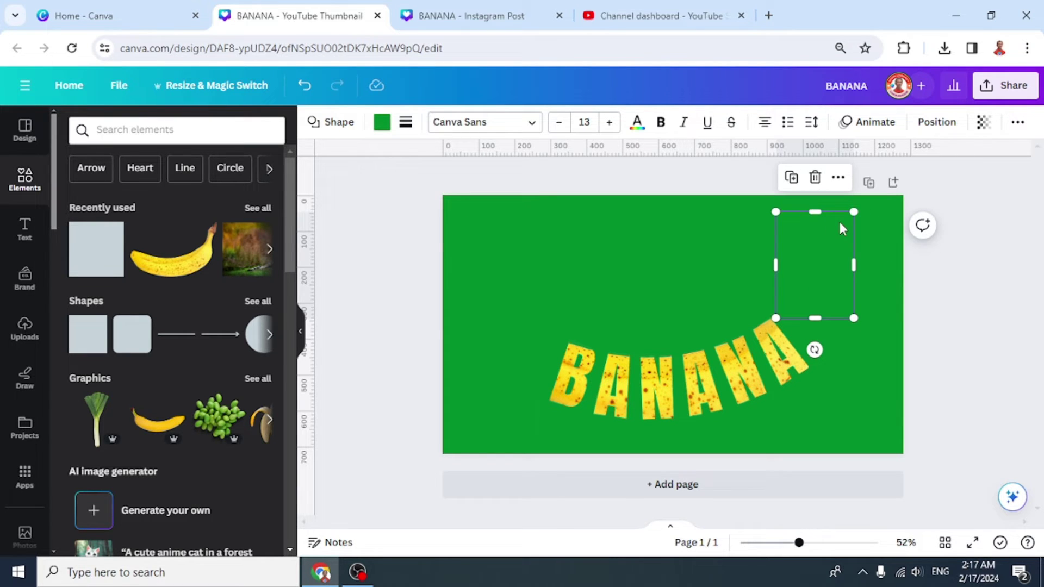
Step: Download the design as a PNG
{"action": "left_click", "coordinate": [1025, 91]}
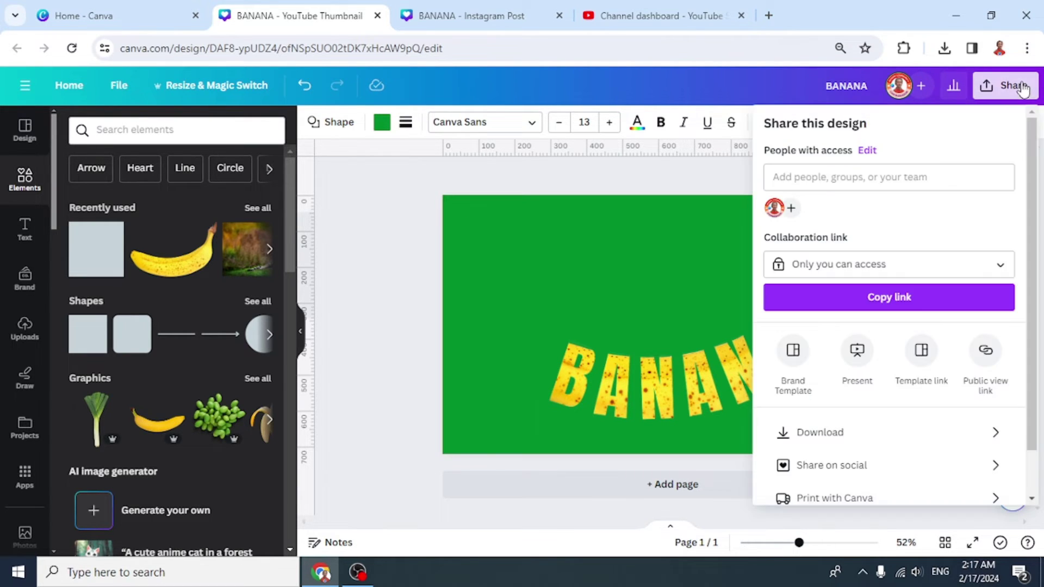
{"action": "left_click", "coordinate": [859, 435]}
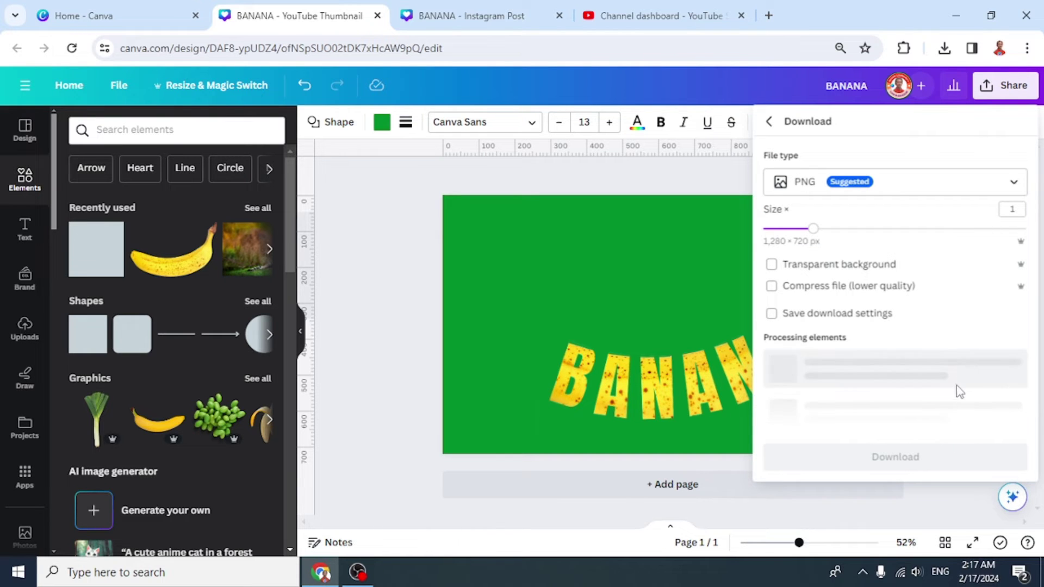
{"action": "left_click", "coordinate": [905, 346]}
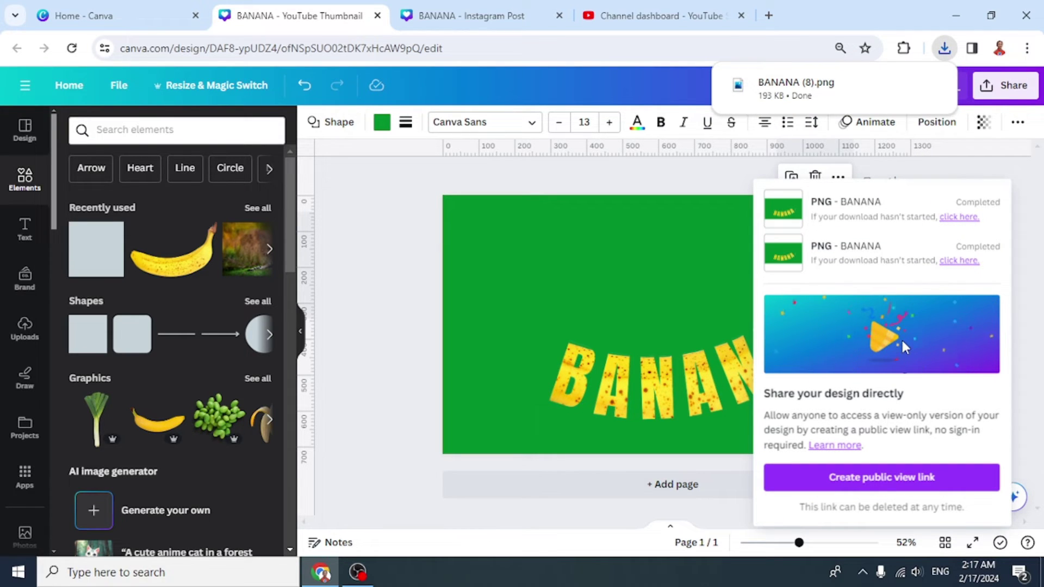
{"action": "left_click", "coordinate": [619, 241]}
Step: Delete the BANANA cutout image and both green squares, keeping only the full banana photo on the page
{"action": "left_click", "coordinate": [670, 360]}
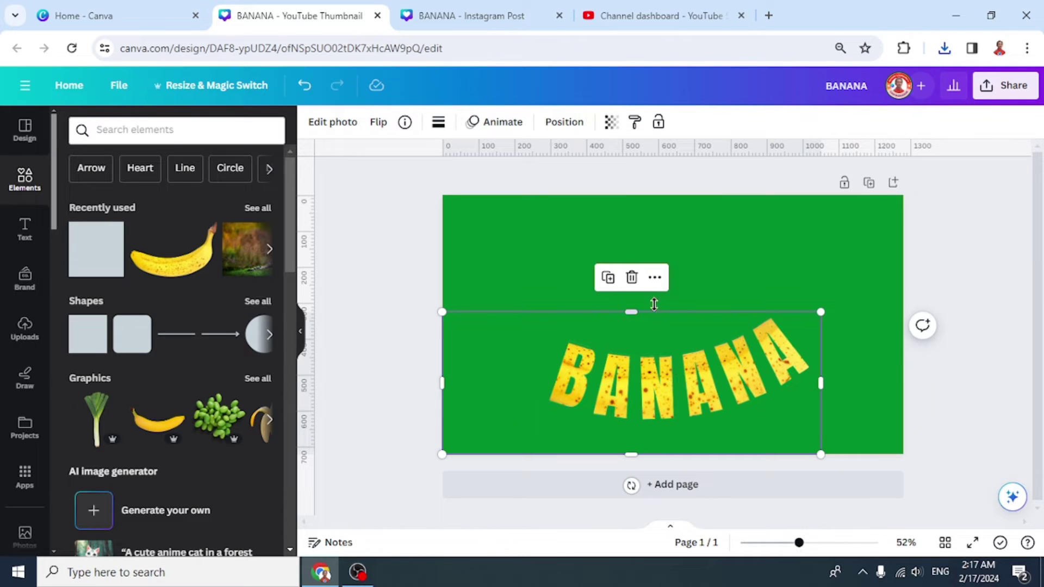
{"action": "left_click", "coordinate": [633, 279]}
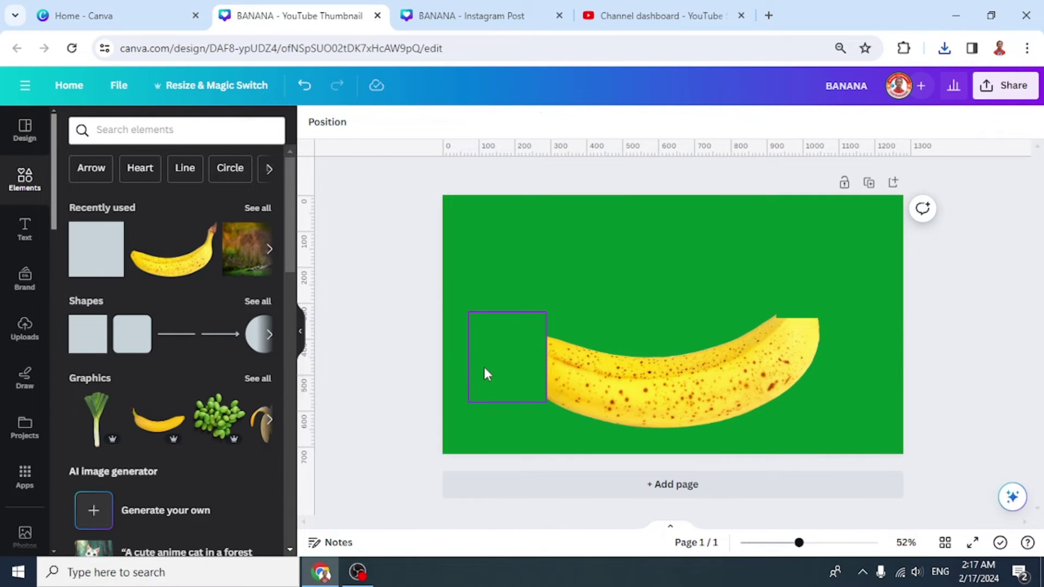
{"action": "left_click", "coordinate": [484, 367]}
{"action": "key", "text": "Delete"}
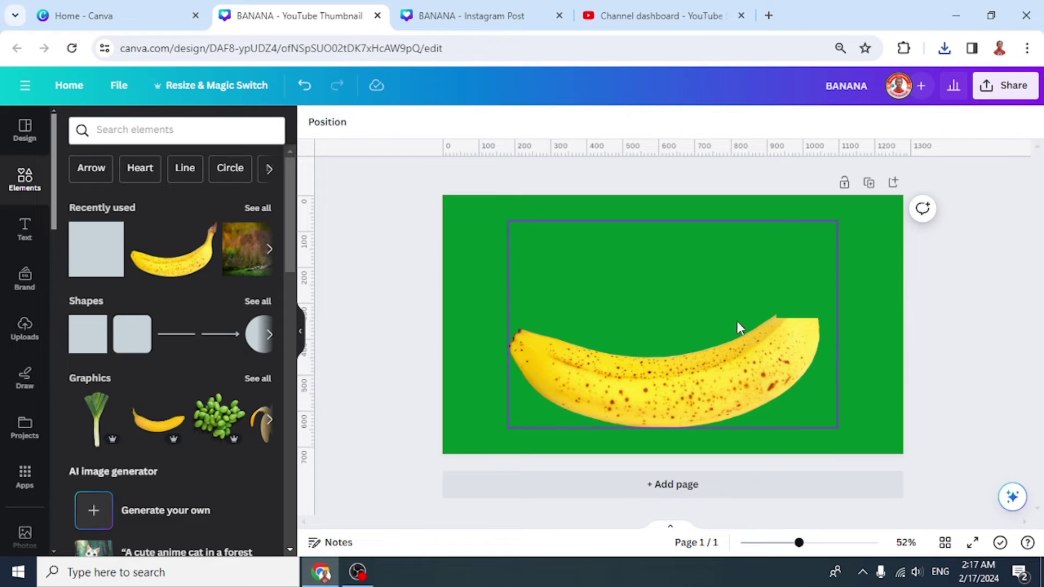
{"action": "left_click", "coordinate": [822, 252]}
{"action": "key", "text": "Delete"}
Step: Set the page background to the white brand colour
{"action": "left_click", "coordinate": [473, 220]}
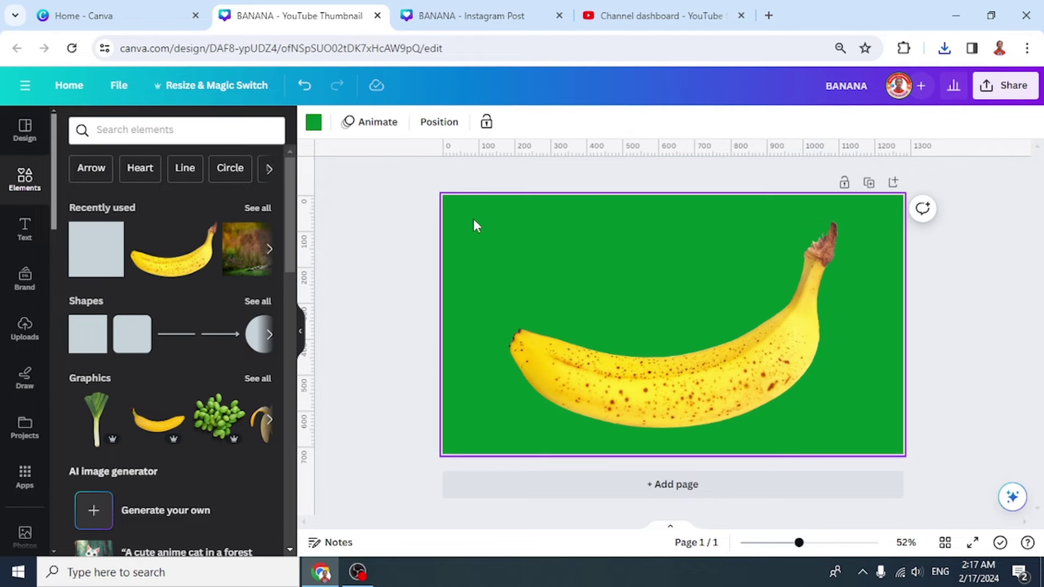
{"action": "left_click", "coordinate": [313, 124]}
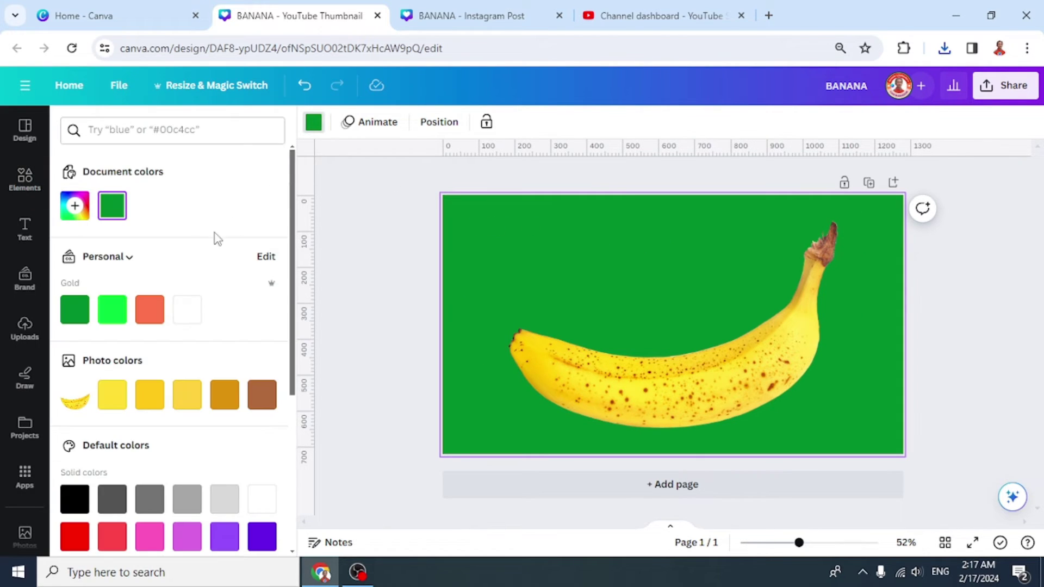
{"action": "left_click", "coordinate": [187, 310]}
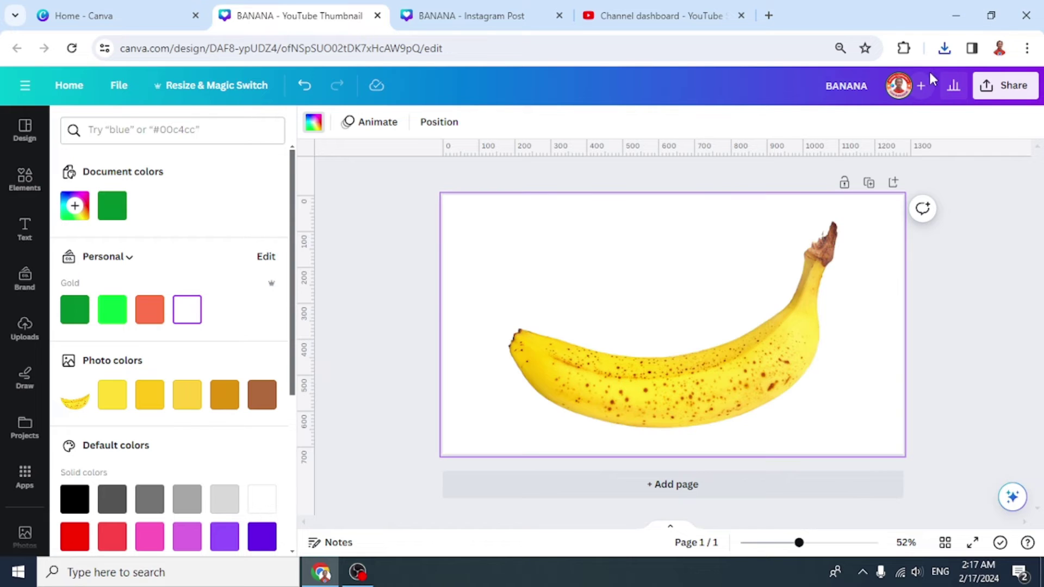
Step: Add the downloaded BANANA (8).png to the page and remove its green background with BG Remover
{"action": "left_click_drag", "start_coordinate": [797, 117], "coordinate": [594, 297]}
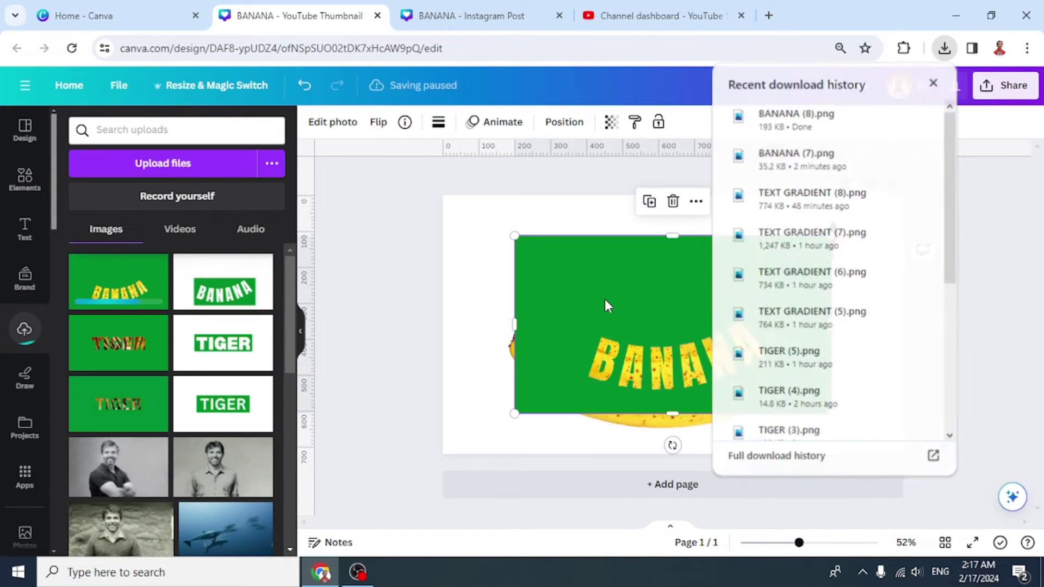
{"action": "left_click", "coordinate": [334, 125]}
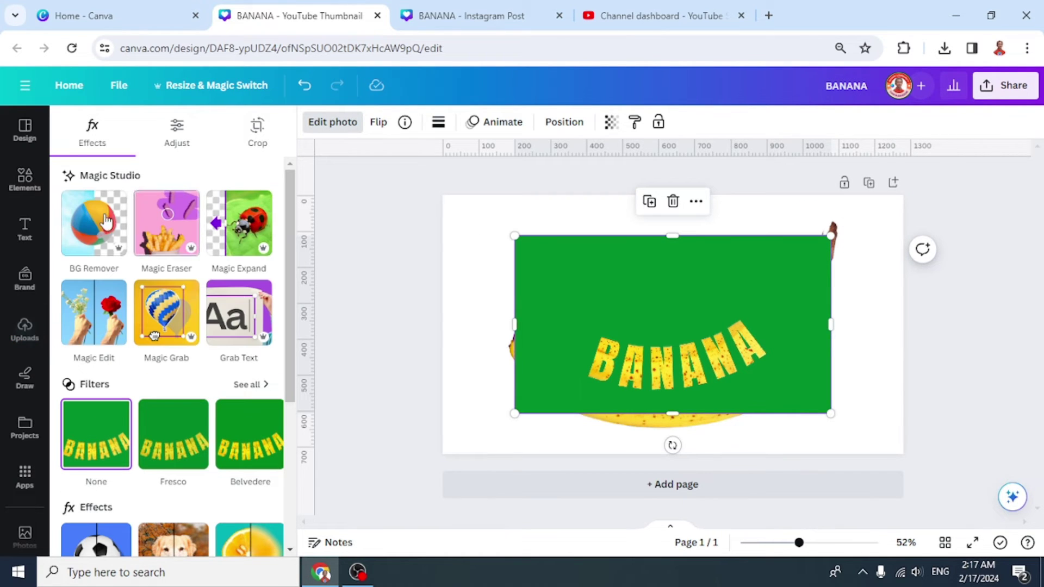
{"action": "left_click", "coordinate": [105, 222]}
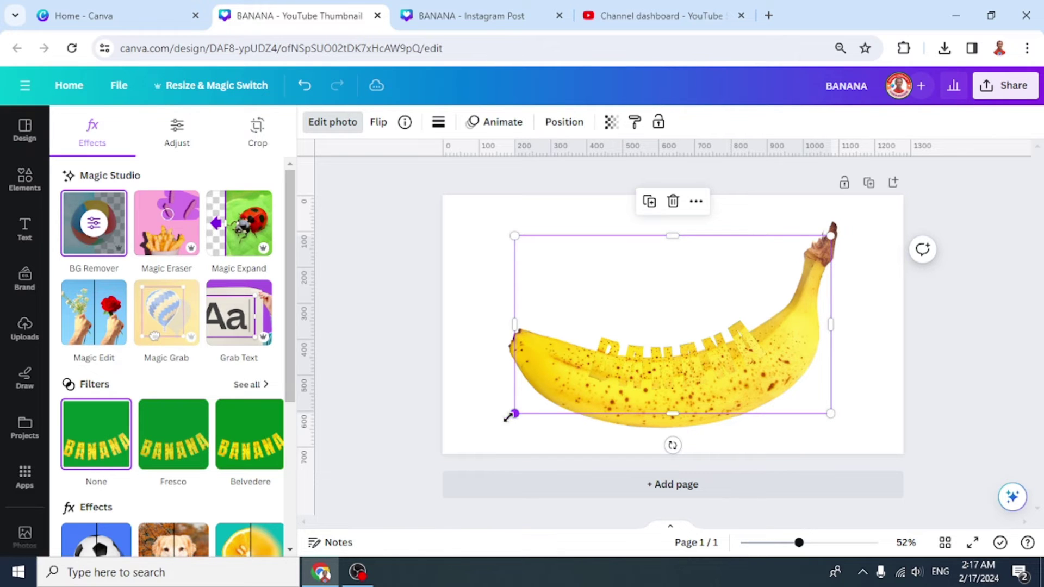
Step: Enlarge the BANANA text image to the full 1,280 × 720 page and crop away its empty left and right sides
{"action": "left_click_drag", "start_coordinate": [514, 414], "coordinate": [442, 454]}
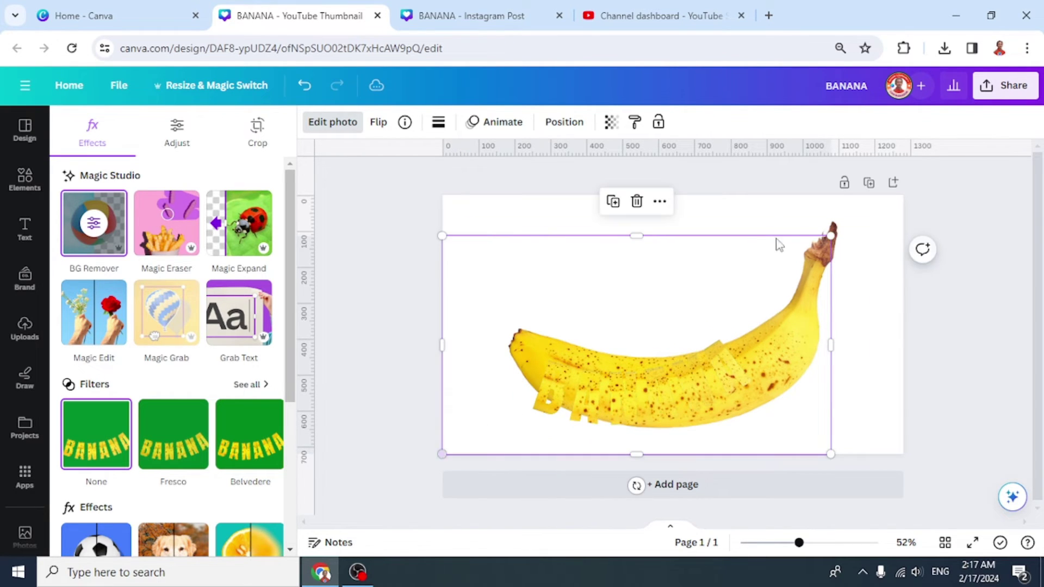
{"action": "left_click_drag", "start_coordinate": [831, 235], "coordinate": [907, 191]}
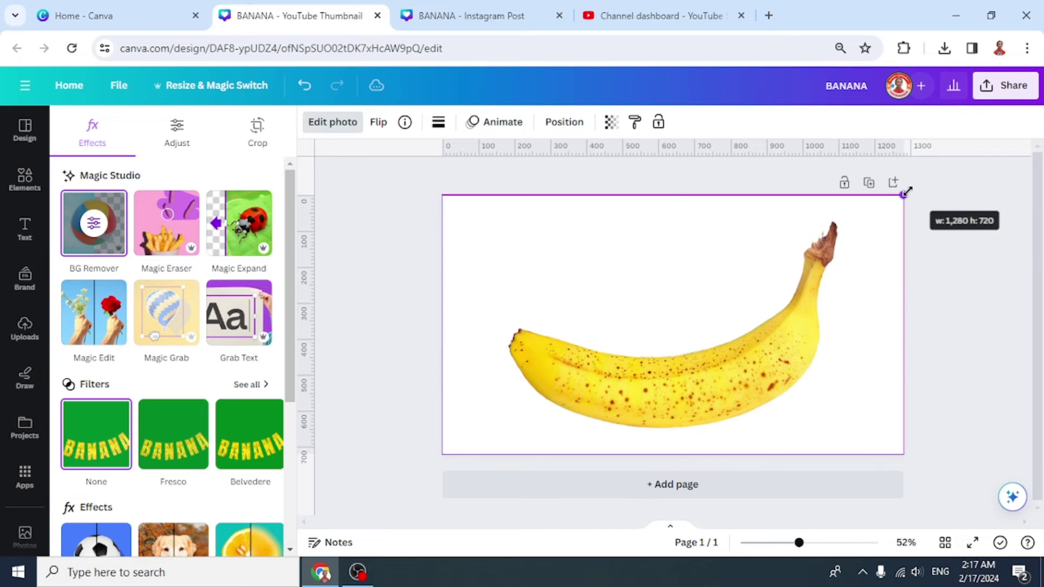
{"action": "left_click_drag", "start_coordinate": [904, 325], "coordinate": [825, 334]}
{"action": "left_click_drag", "start_coordinate": [816, 335], "coordinate": [814, 335]}
{"action": "left_click_drag", "start_coordinate": [467, 331], "coordinate": [530, 337]}
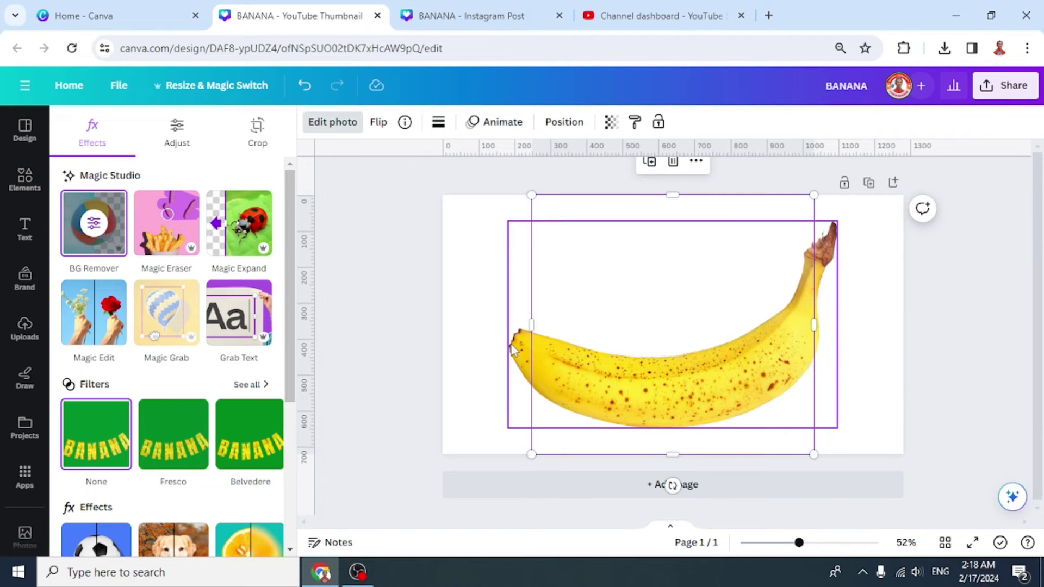
Step: Duplicate the banana photo and align the copy exactly over the original
{"action": "left_click", "coordinate": [510, 342]}
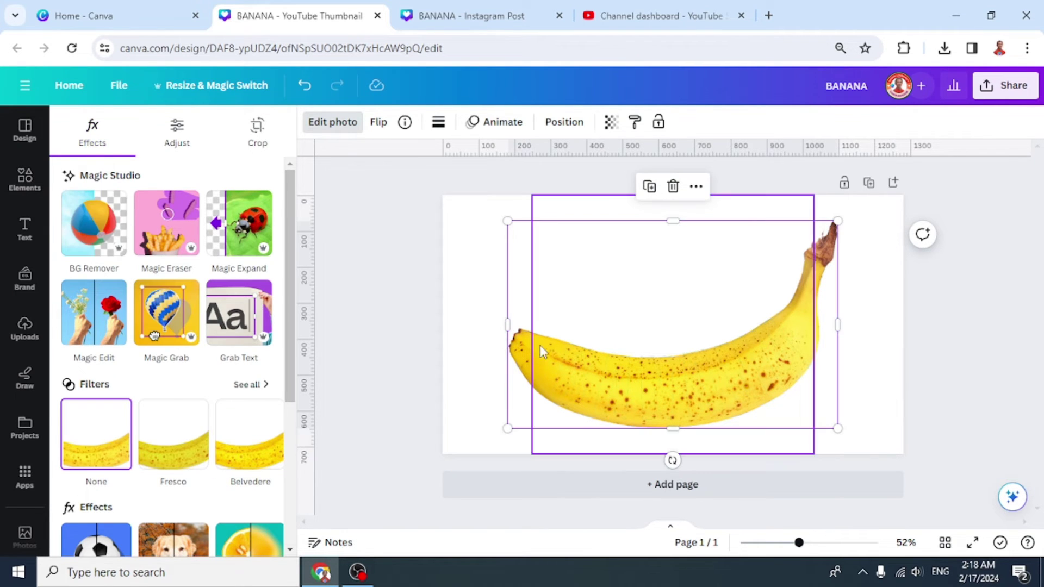
{"action": "left_click", "coordinate": [650, 186]}
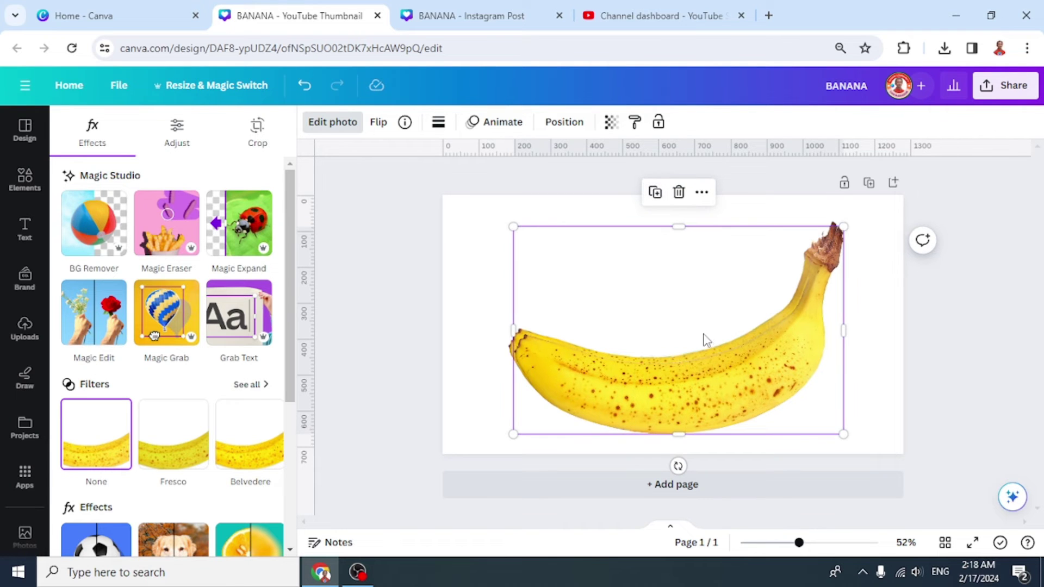
{"action": "mouse_move", "coordinate": [707, 340]}
{"action": "left_mouse_down"}
{"action": "mouse_move", "coordinate": [734, 324]}
{"action": "mouse_move", "coordinate": [706, 345]}
{"action": "left_mouse_up"}
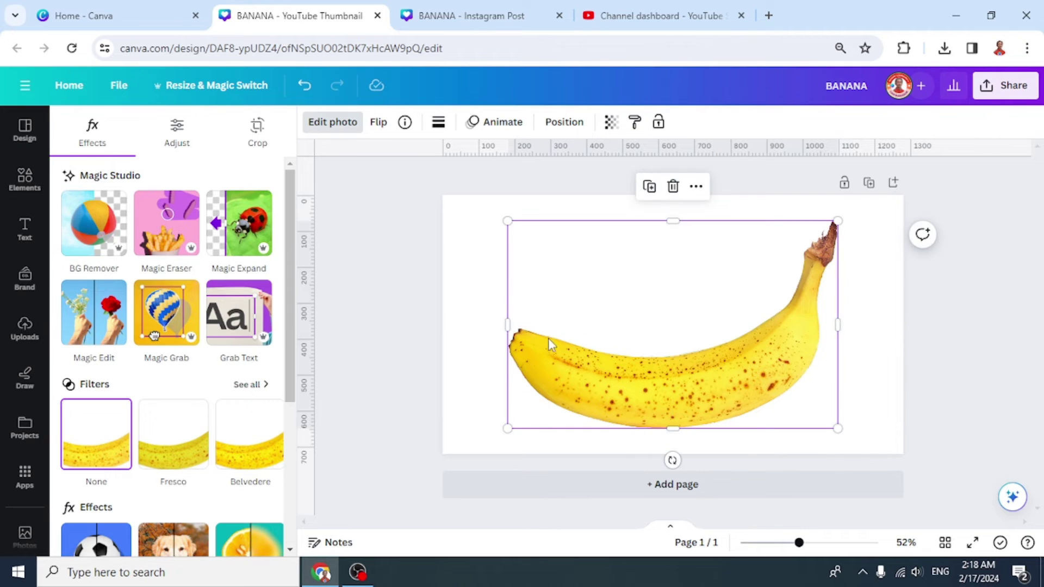
Step: Crop one banana photo to the stem beside the last A and the other to the tip before the B
{"action": "left_click_drag", "start_coordinate": [542, 329], "coordinate": [794, 327]}
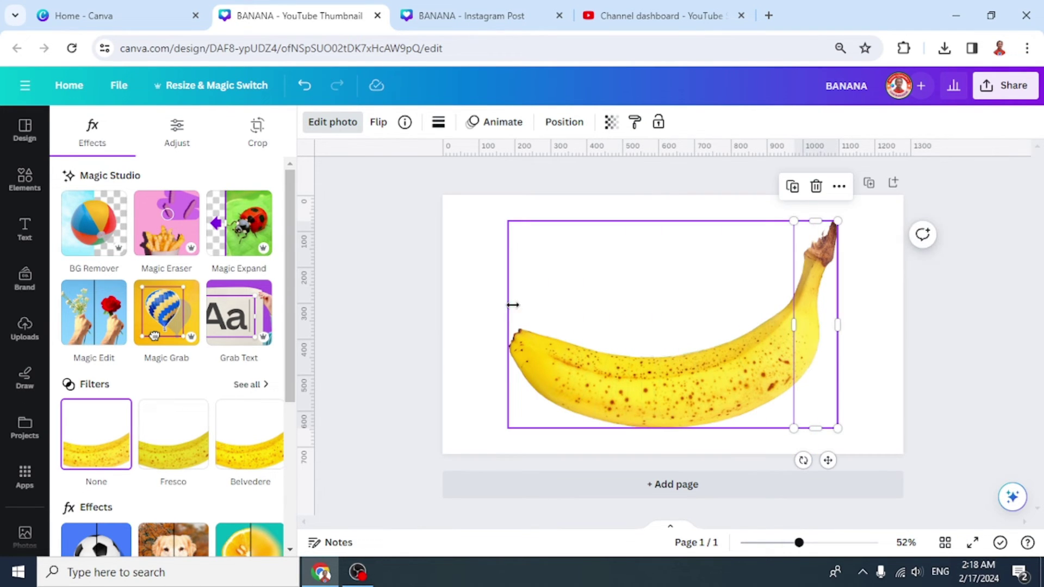
{"action": "left_click", "coordinate": [513, 305]}
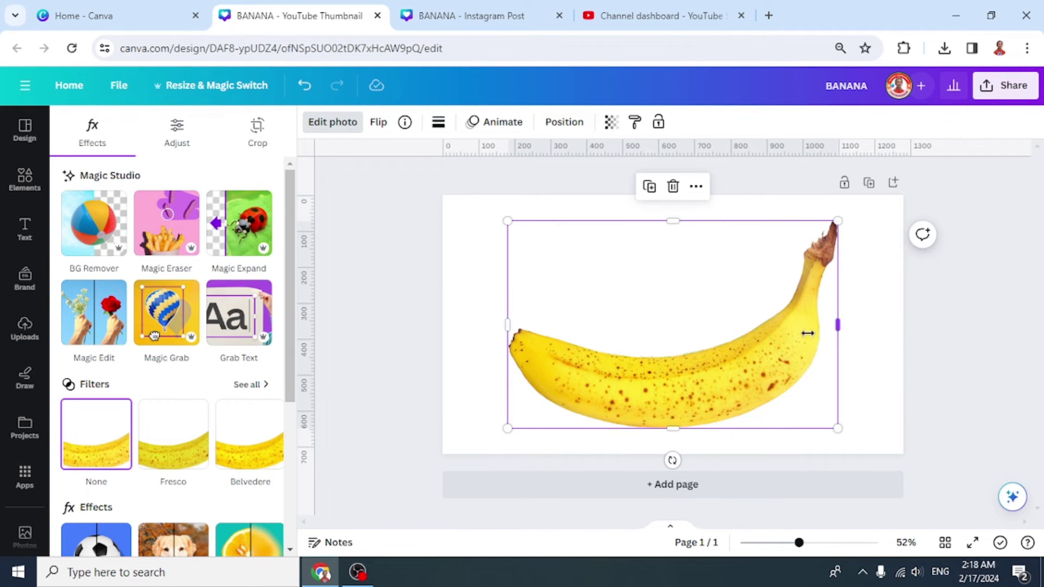
{"action": "left_click_drag", "start_coordinate": [808, 333], "coordinate": [547, 338]}
{"action": "left_click", "coordinate": [824, 412]}
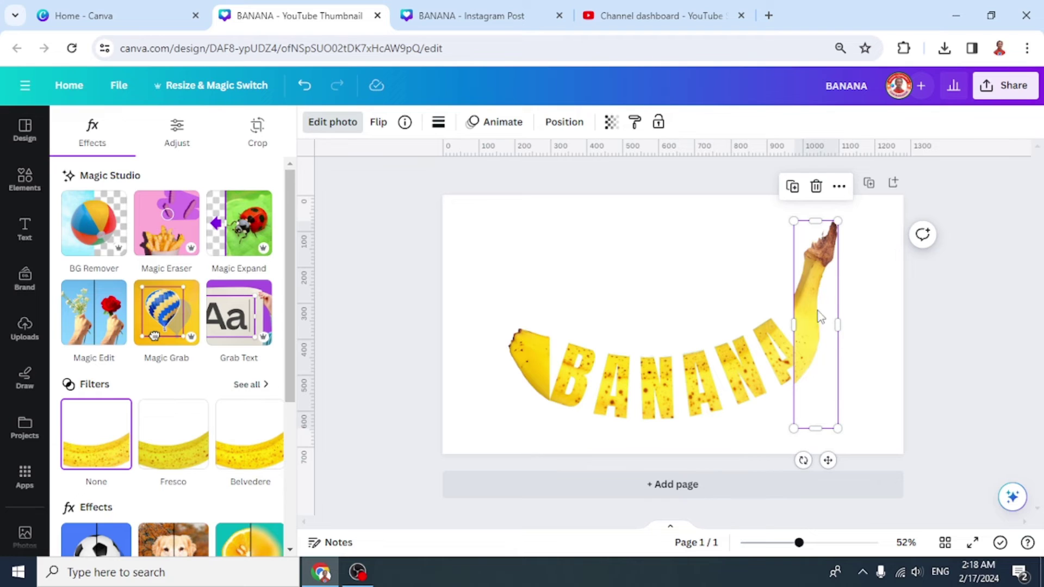
{"action": "left_click_drag", "start_coordinate": [797, 325], "coordinate": [809, 324]}
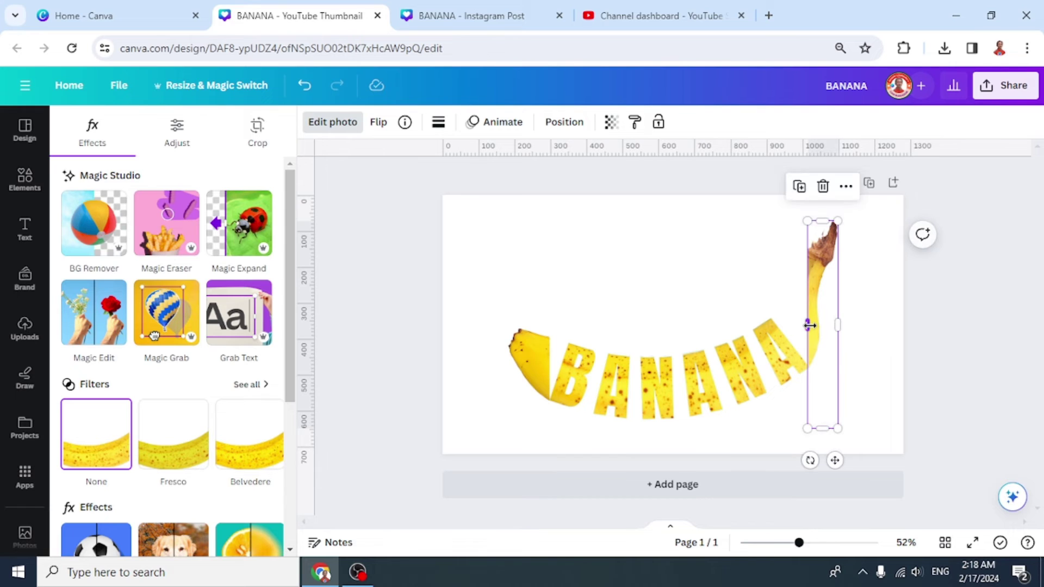
Step: Duplicate the banana tip piece in place, extend the copy's crop to about 150 px wide into the B, and trim its lower edge
{"action": "left_click", "coordinate": [524, 347]}
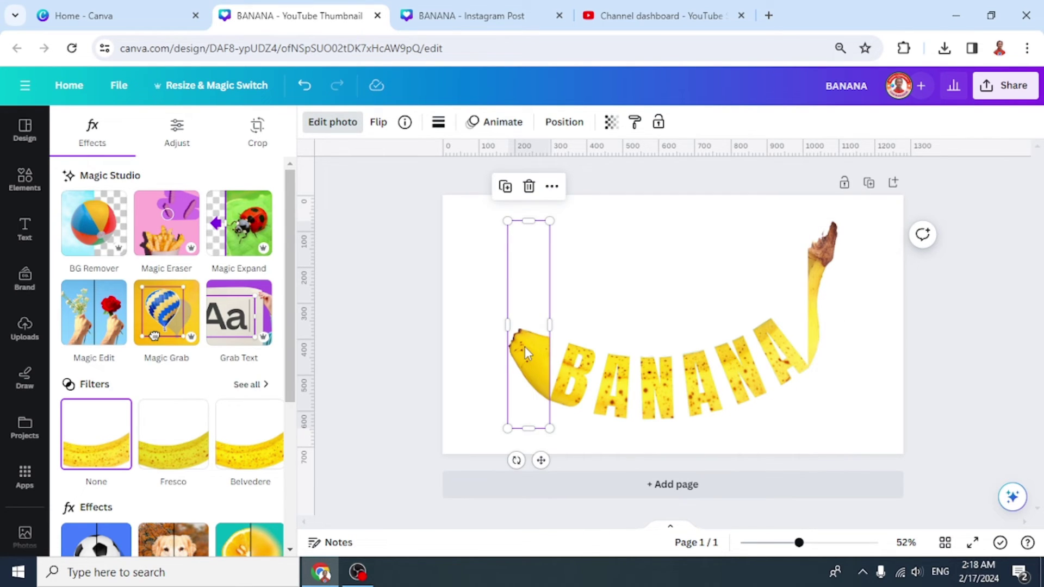
{"action": "left_click", "coordinate": [509, 188]}
{"action": "left_click_drag", "start_coordinate": [544, 369], "coordinate": [565, 329]}
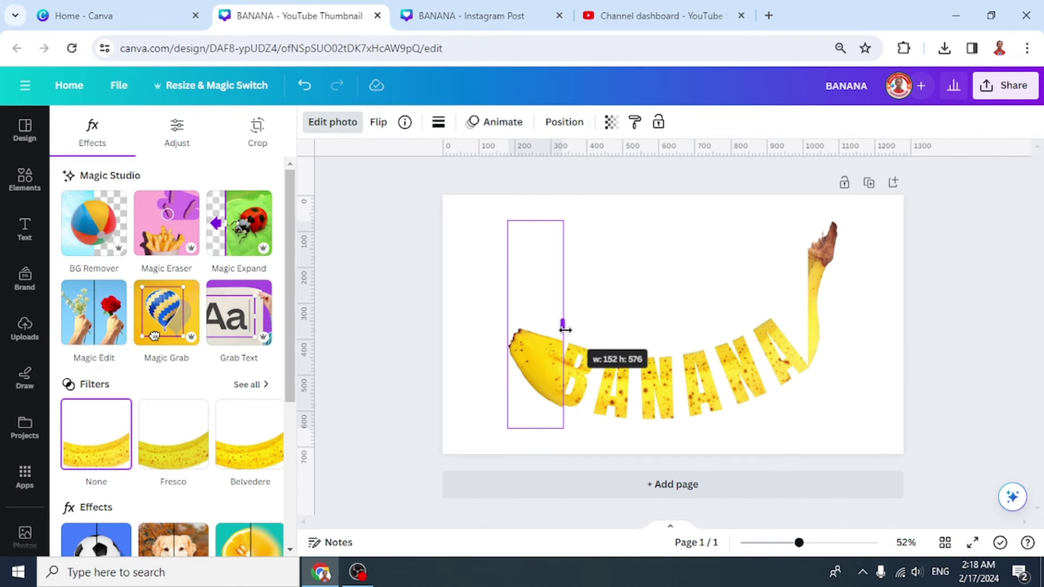
{"action": "left_click_drag", "start_coordinate": [565, 329], "coordinate": [563, 329]}
{"action": "left_click_drag", "start_coordinate": [536, 428], "coordinate": [539, 400]}
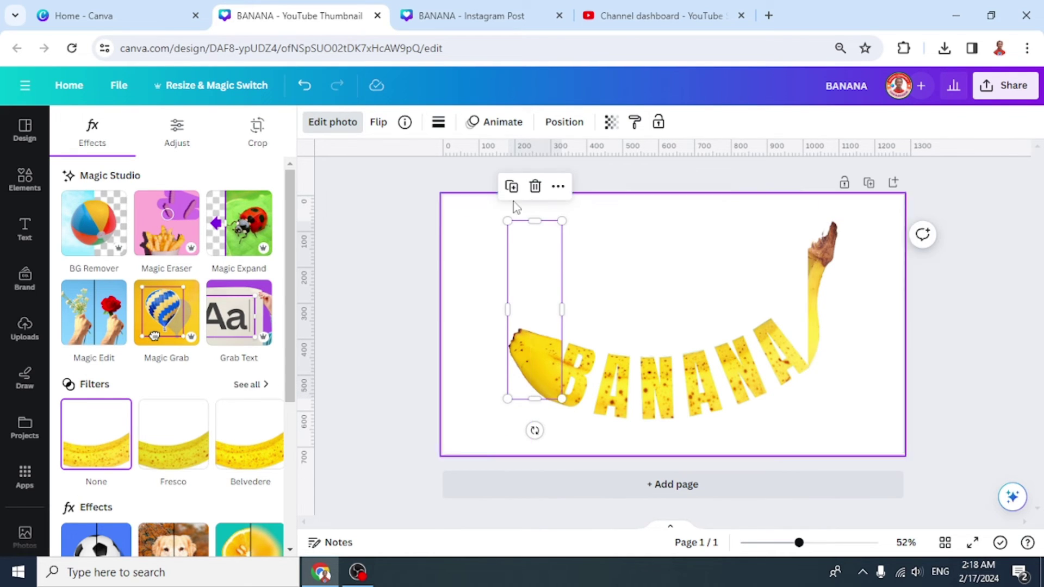
Step: Duplicate the extended tip piece in place, widen its crop further over the B, and trim its lower edge higher to follow the letter
{"action": "left_click", "coordinate": [512, 187]}
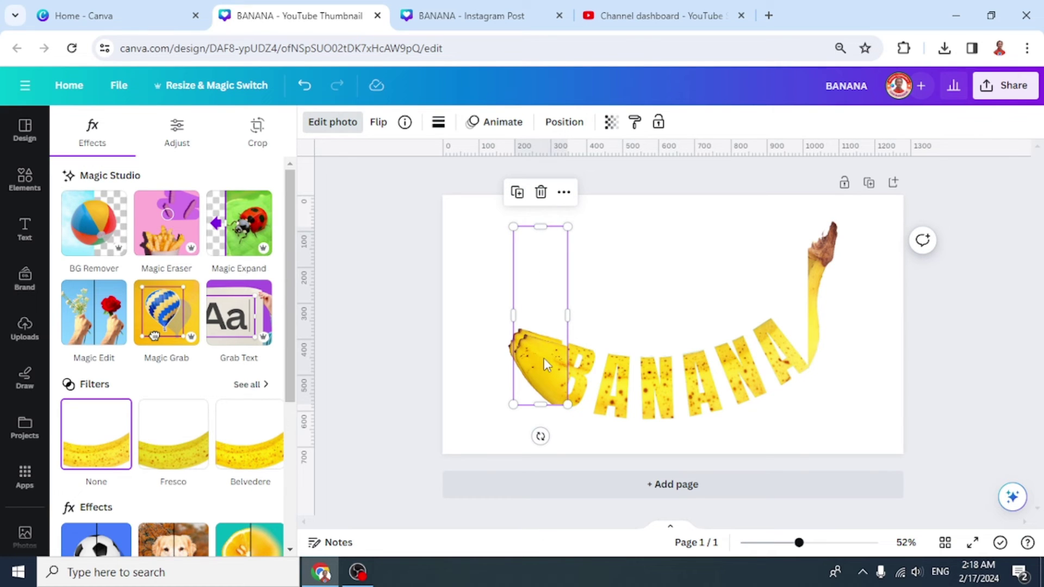
{"action": "left_click_drag", "start_coordinate": [544, 358], "coordinate": [542, 357]}
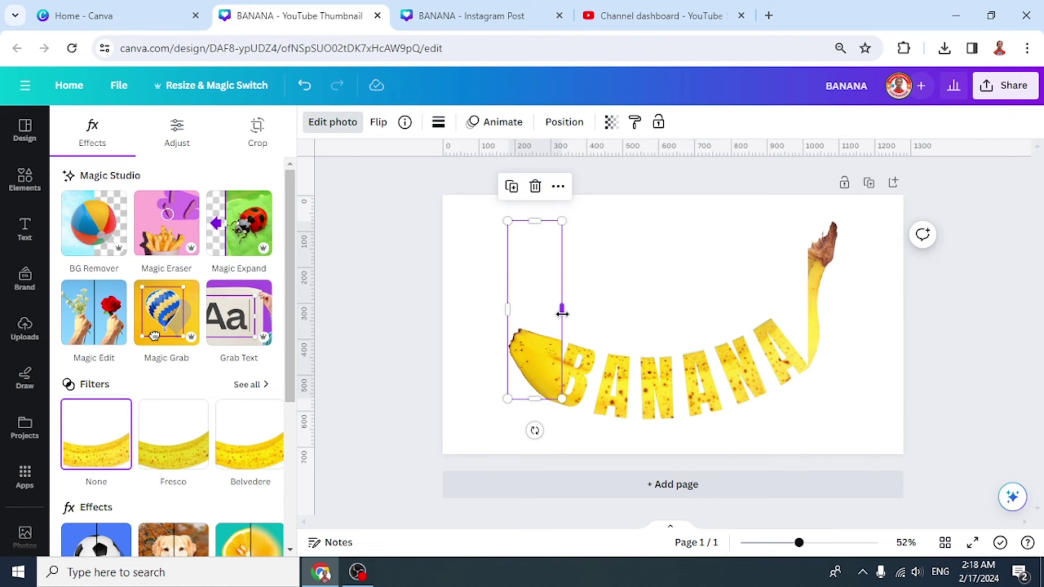
{"action": "left_click_drag", "start_coordinate": [563, 310], "coordinate": [571, 311]}
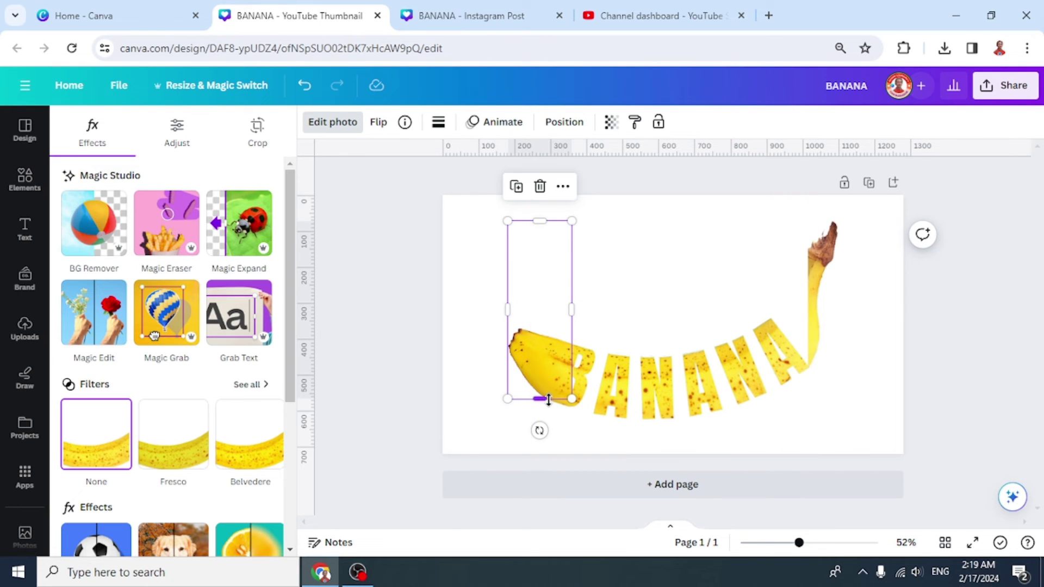
{"action": "left_click_drag", "start_coordinate": [548, 400], "coordinate": [553, 375]}
{"action": "left_click", "coordinate": [688, 291]}
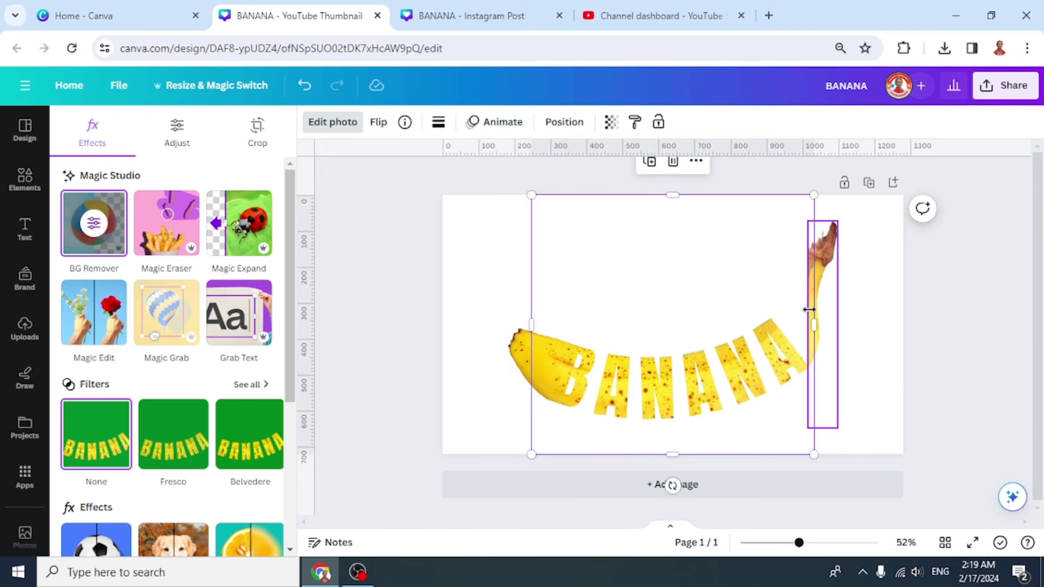
{"action": "left_click", "coordinate": [869, 314]}
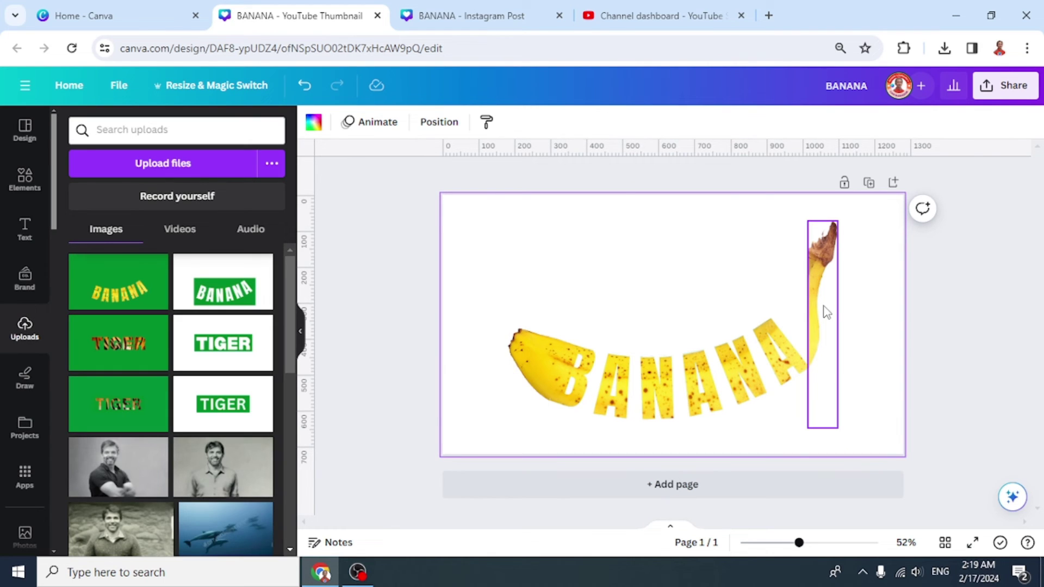
Step: Duplicate the banana stem piece in place, extend the copy's crop inward over the last A, and trim its lower edge
{"action": "left_click", "coordinate": [825, 313]}
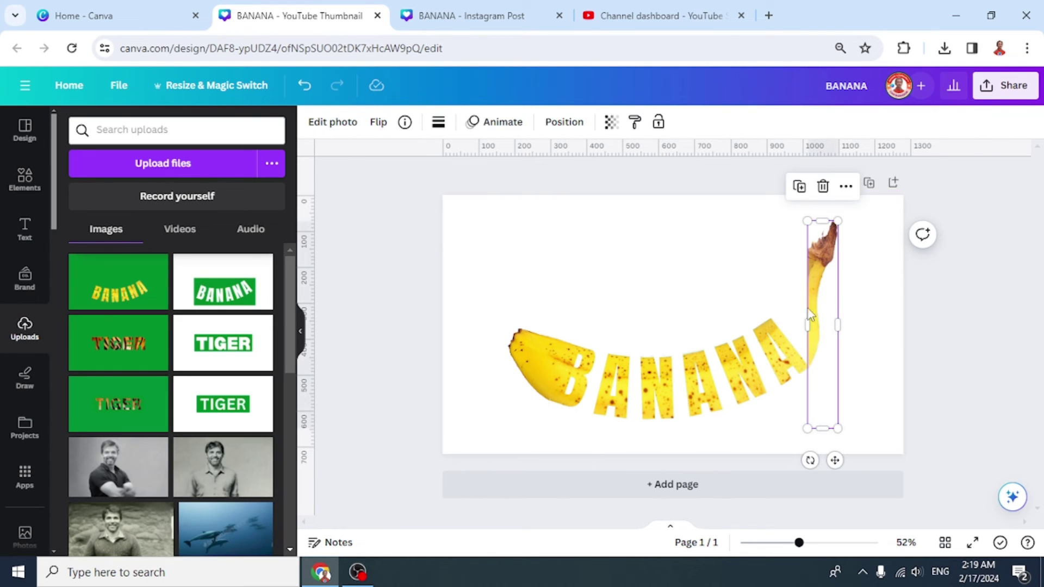
{"action": "left_click", "coordinate": [798, 186]}
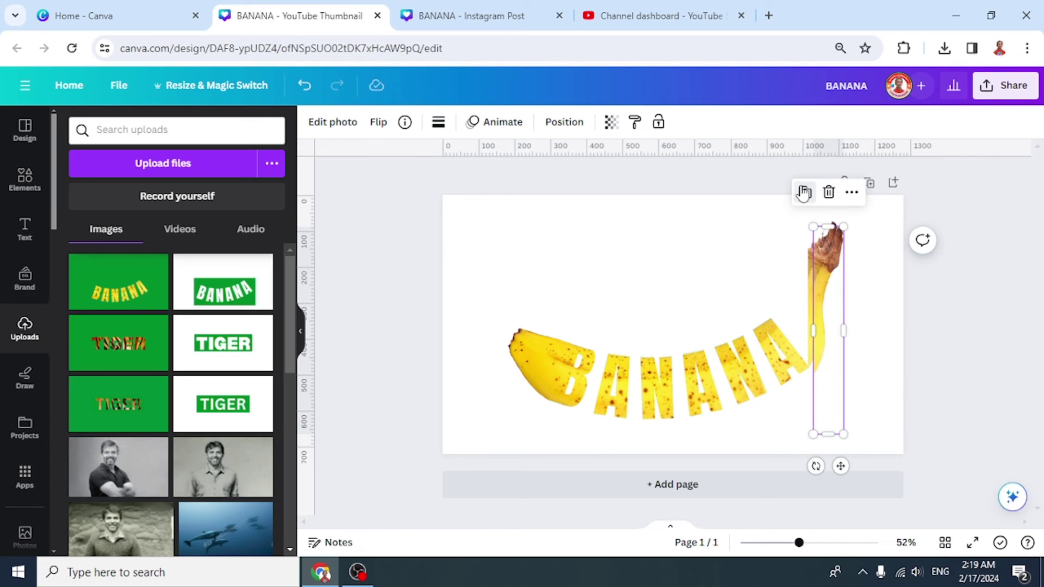
{"action": "left_click_drag", "start_coordinate": [832, 300], "coordinate": [790, 303]}
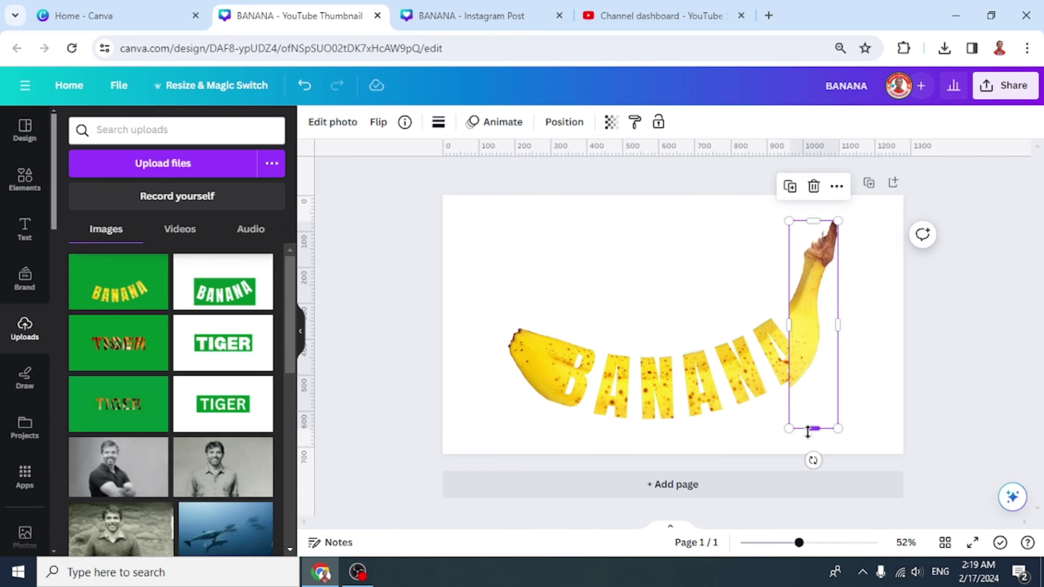
{"action": "left_click_drag", "start_coordinate": [814, 428], "coordinate": [833, 369]}
{"action": "left_click", "coordinate": [853, 420]}
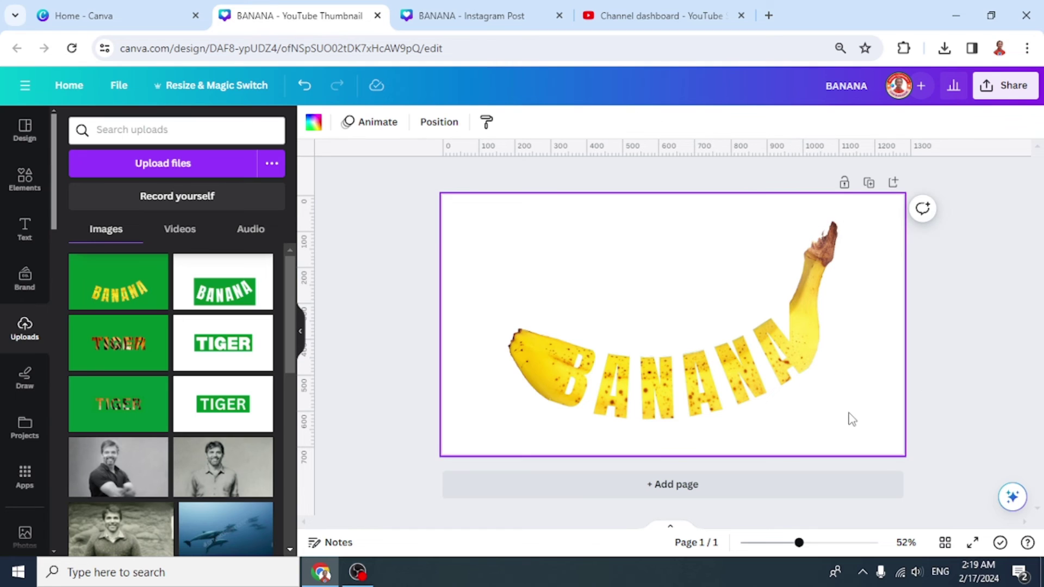
Step: Layer further stem copies in place, each cropped wider over the last A and shorter at its lower edge, to blend the stem into the letter
{"action": "left_click", "coordinate": [819, 318]}
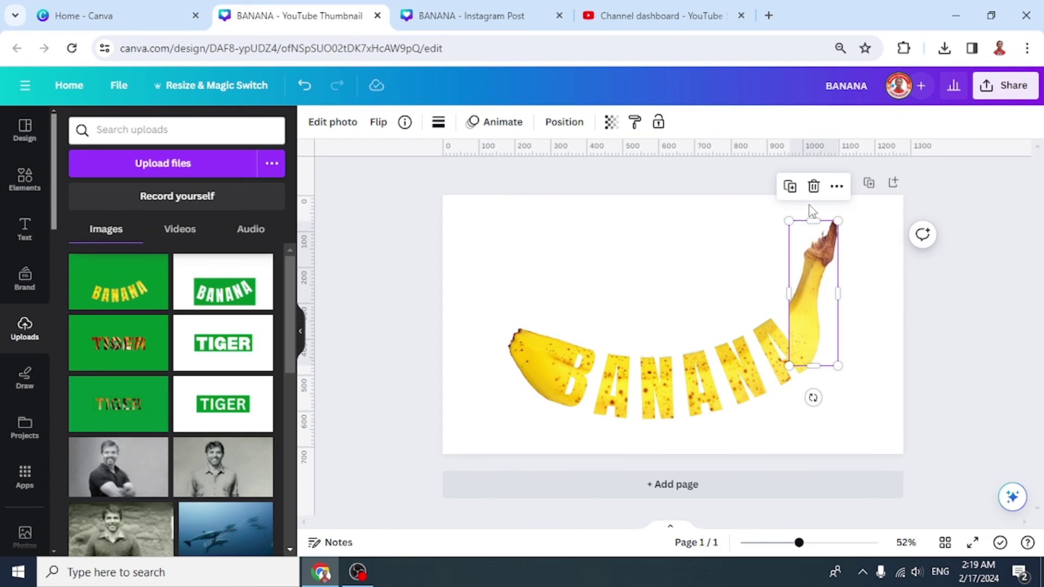
{"action": "left_click_drag", "start_coordinate": [818, 308], "coordinate": [812, 305]}
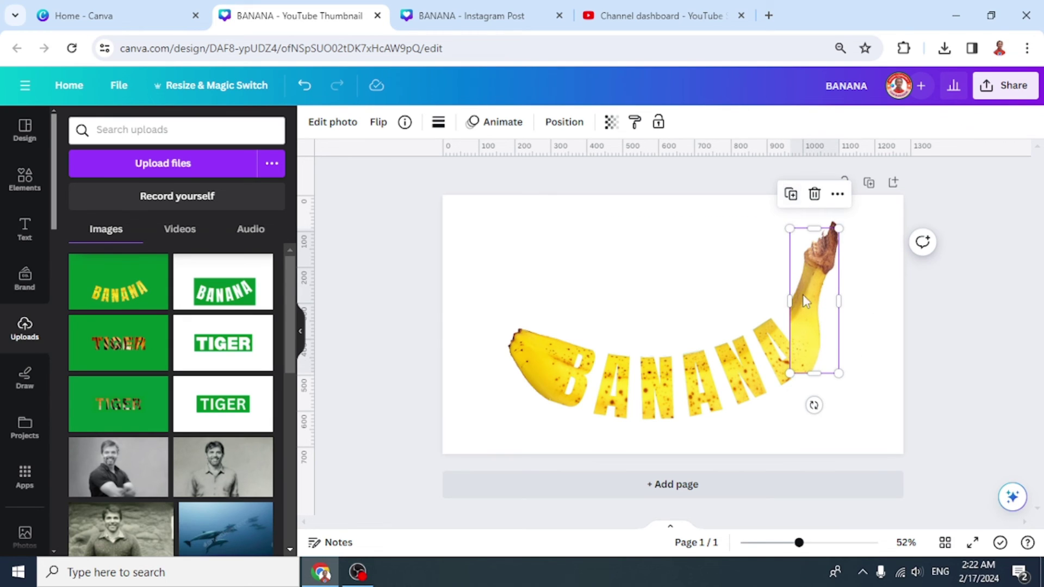
{"action": "left_click_drag", "start_coordinate": [808, 309], "coordinate": [771, 294]}
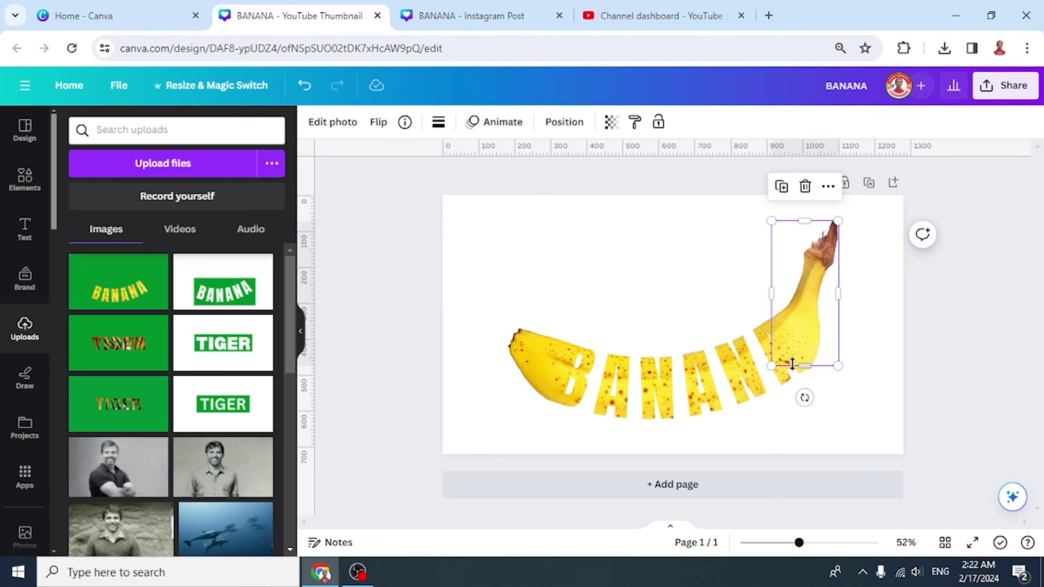
{"action": "left_click_drag", "start_coordinate": [808, 366], "coordinate": [820, 342]}
{"action": "left_click_drag", "start_coordinate": [774, 282], "coordinate": [803, 308]}
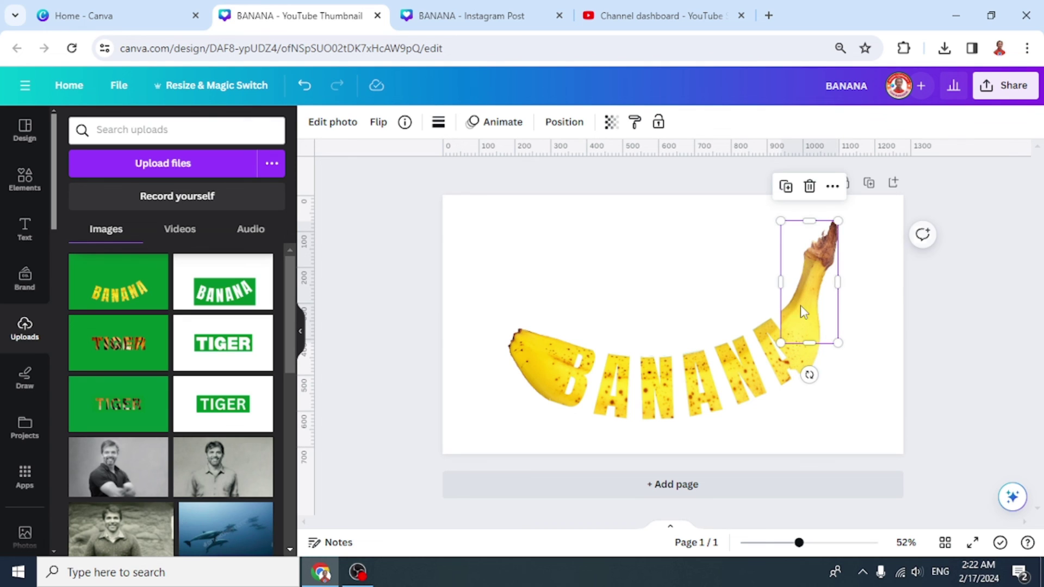
{"action": "left_click_drag", "start_coordinate": [781, 275], "coordinate": [770, 277]}
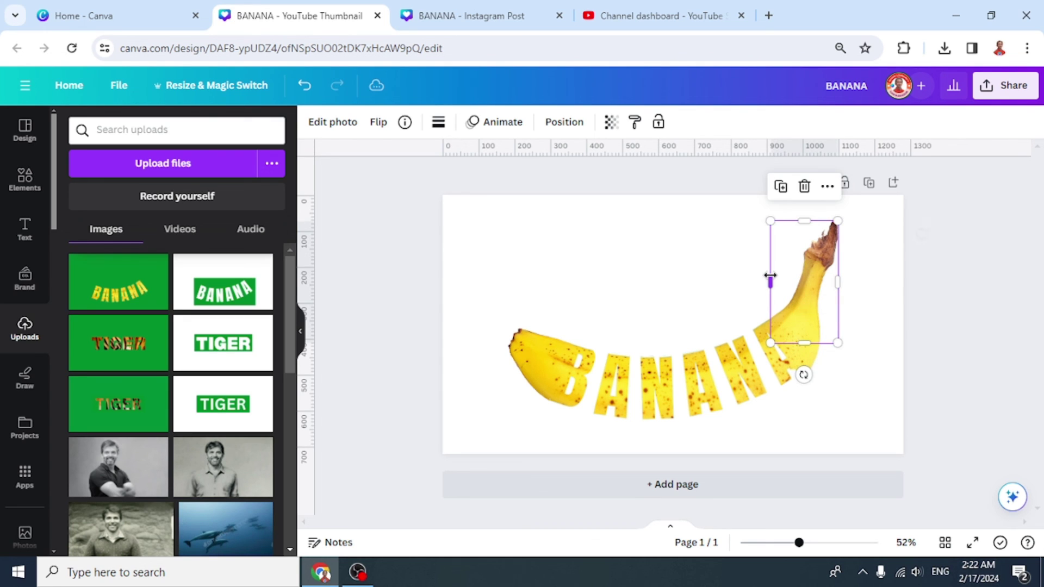
{"action": "mouse_move", "coordinate": [805, 343]}
{"action": "left_mouse_down"}
{"action": "mouse_move", "coordinate": [805, 326]}
{"action": "mouse_move", "coordinate": [814, 333]}
{"action": "left_mouse_up"}
Step: Select the BANANA text image together with all the tip and stem pieces and group them
{"action": "scroll", "coordinate": [524, 194], "scroll_direction": "down", "scroll_amount": 3}
{"action": "left_click_drag", "start_coordinate": [525, 194], "coordinate": [846, 454]}
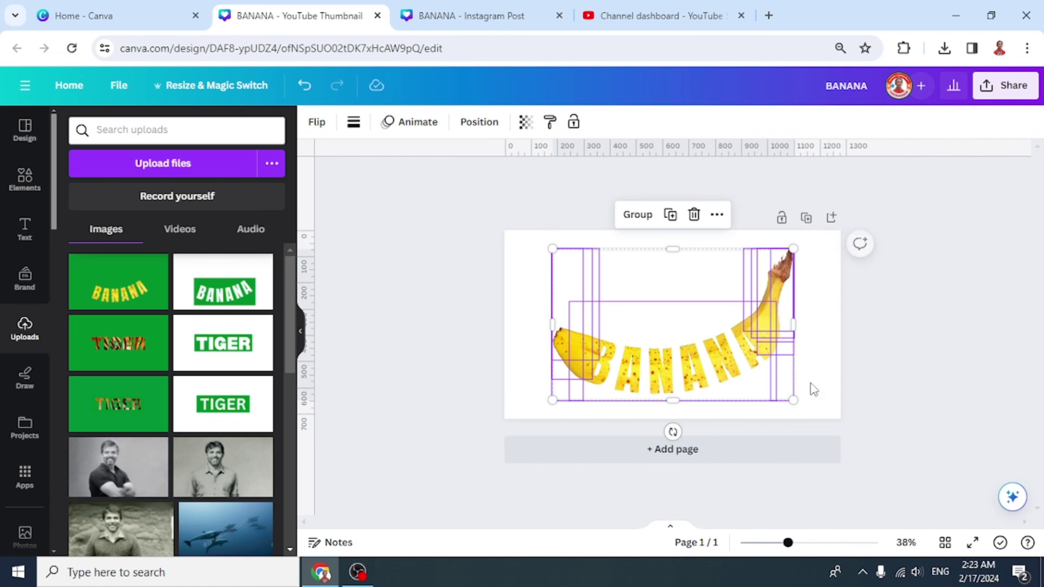
{"action": "left_click", "coordinate": [639, 215]}
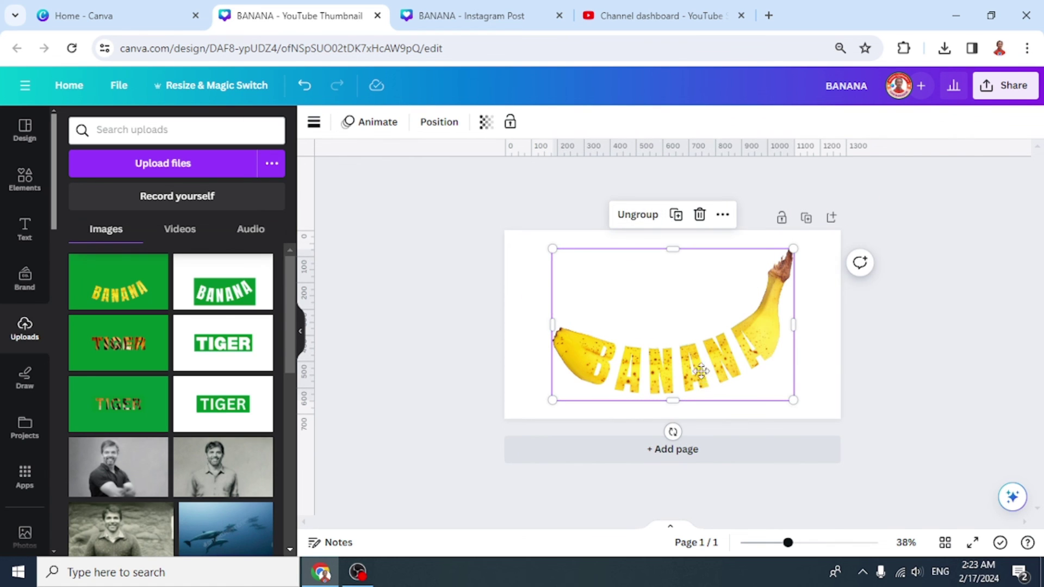
Step: Shrink the banana group, rotate it slightly clockwise, and place it in the upper middle of the page
{"action": "left_click_drag", "start_coordinate": [701, 371], "coordinate": [701, 357]}
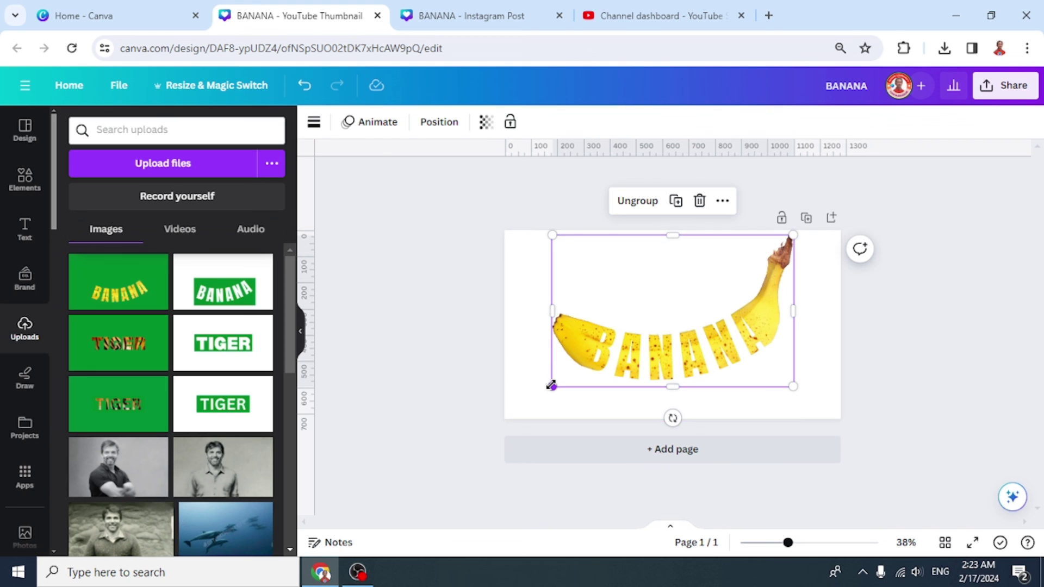
{"action": "left_click_drag", "start_coordinate": [551, 386], "coordinate": [579, 370]}
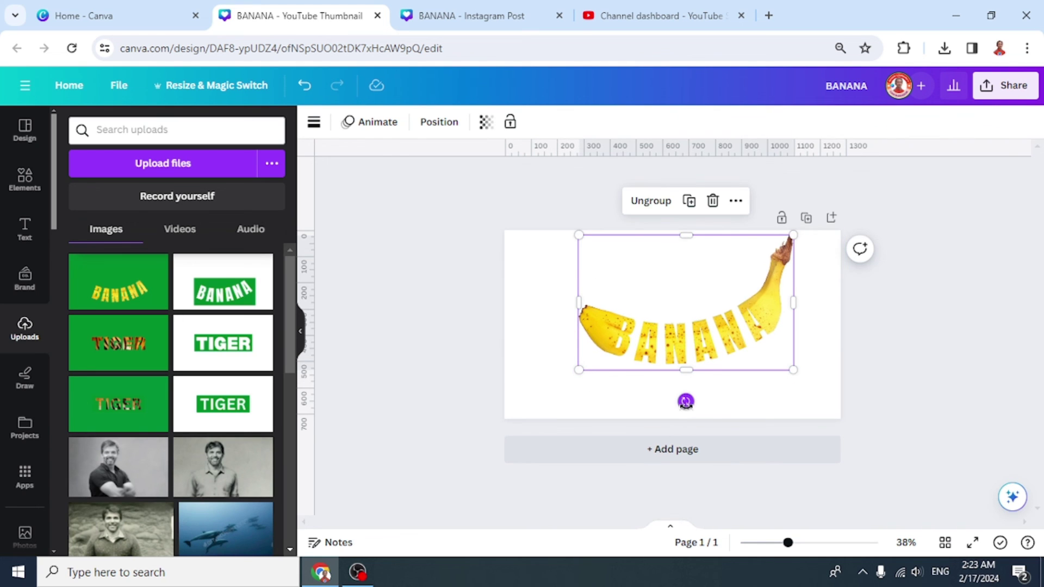
{"action": "left_click_drag", "start_coordinate": [685, 402], "coordinate": [673, 403]}
{"action": "left_click_drag", "start_coordinate": [710, 337], "coordinate": [707, 343]}
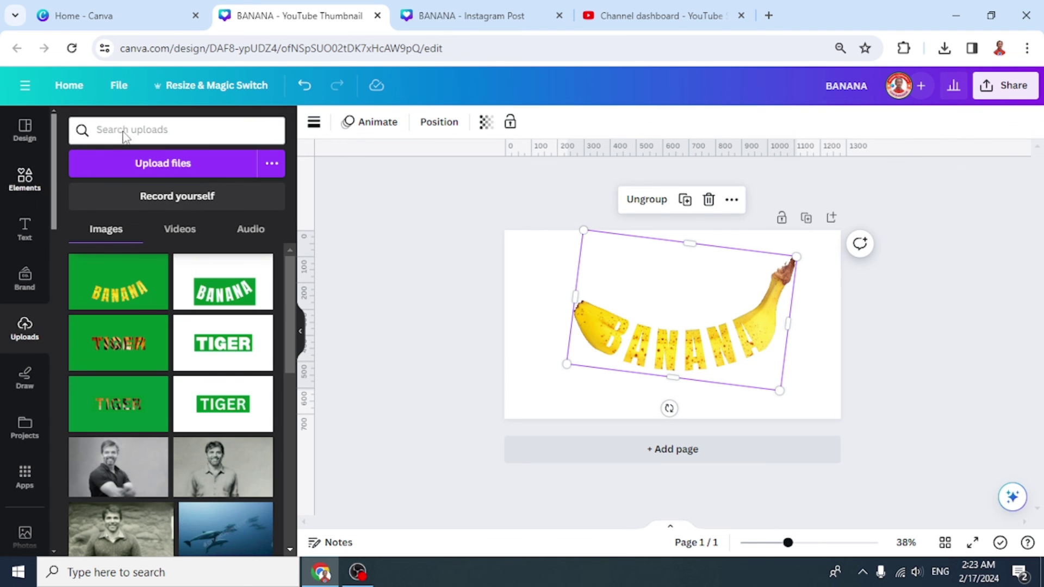
Step: Search the elements for SHADOW, add the first oval shadow graphic, and shrink and position it beneath the banana
{"action": "left_click", "coordinate": [133, 129]}
{"action": "type", "text": "SHADOW"}
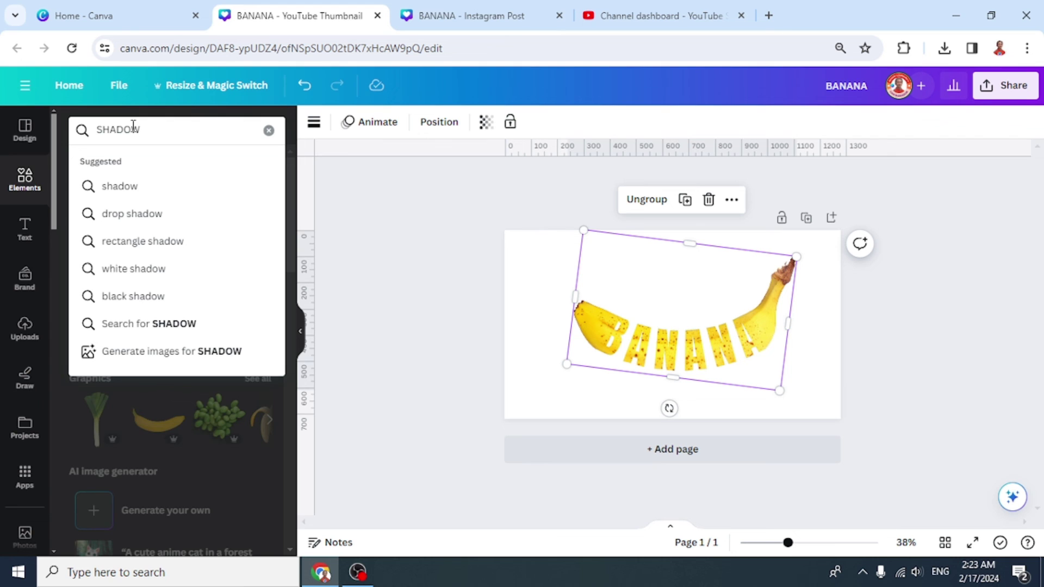
{"action": "key", "text": "Return"}
{"action": "left_click", "coordinate": [97, 281]}
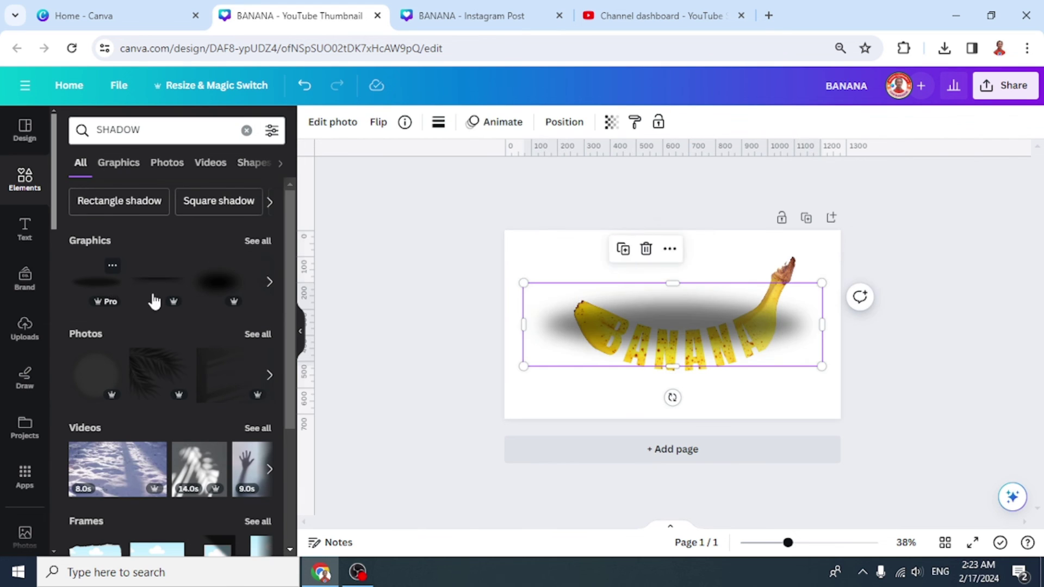
{"action": "left_click_drag", "start_coordinate": [726, 307], "coordinate": [747, 384]}
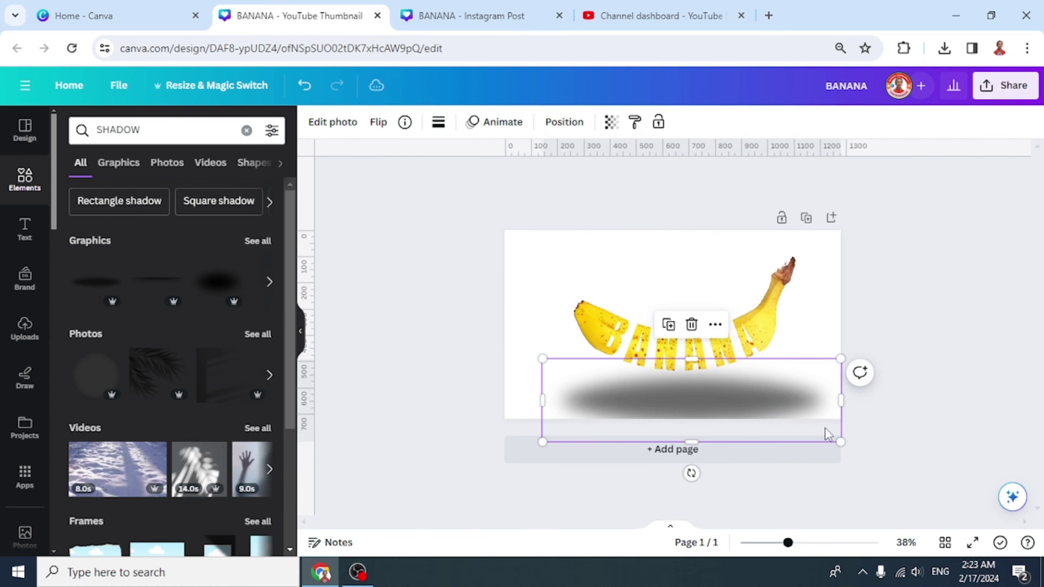
{"action": "left_click_drag", "start_coordinate": [839, 442], "coordinate": [744, 415]}
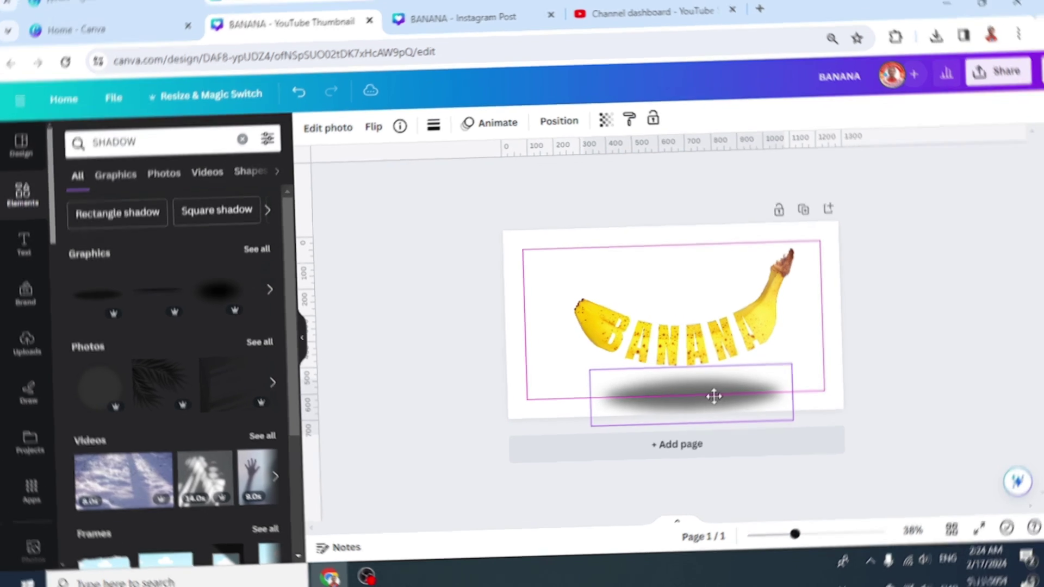